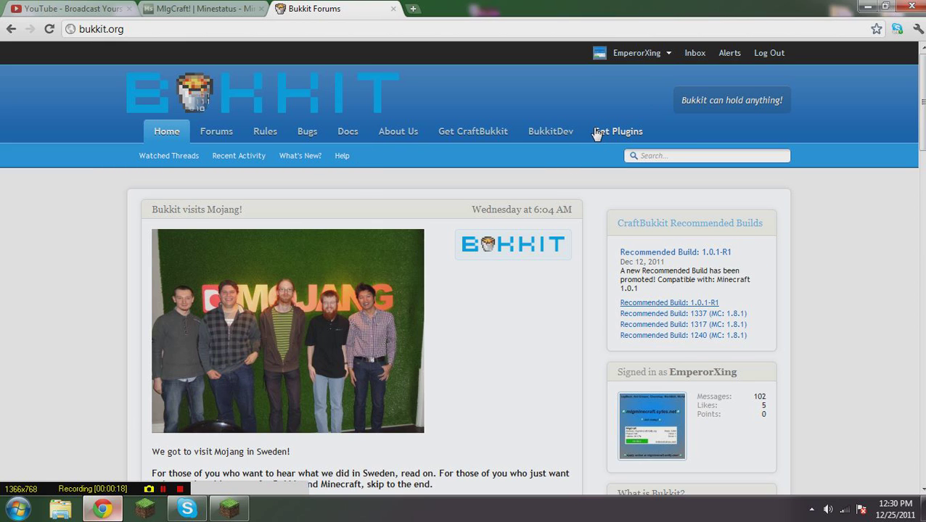
Search the Bukkit plugin list by title for 'Logblock', fixing the misspelled search term.
click(630, 139)
text(Loblock)
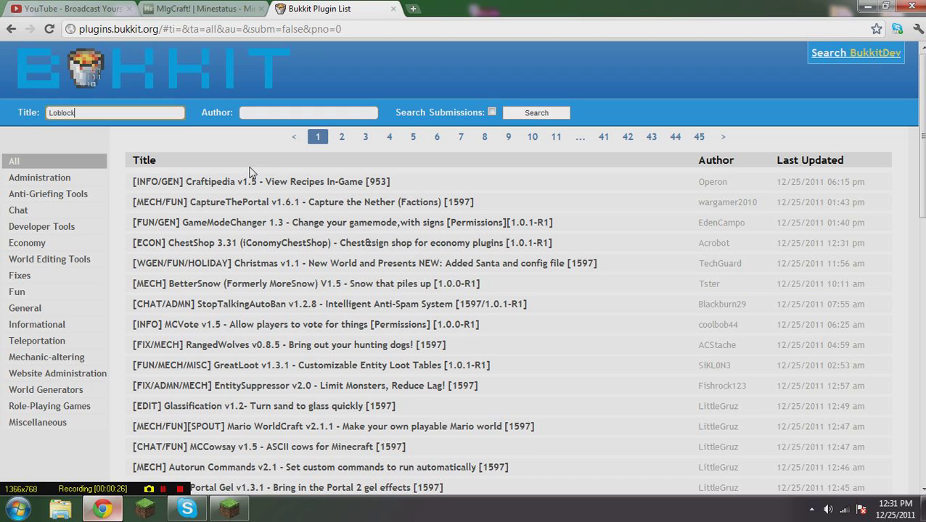
key(Return)
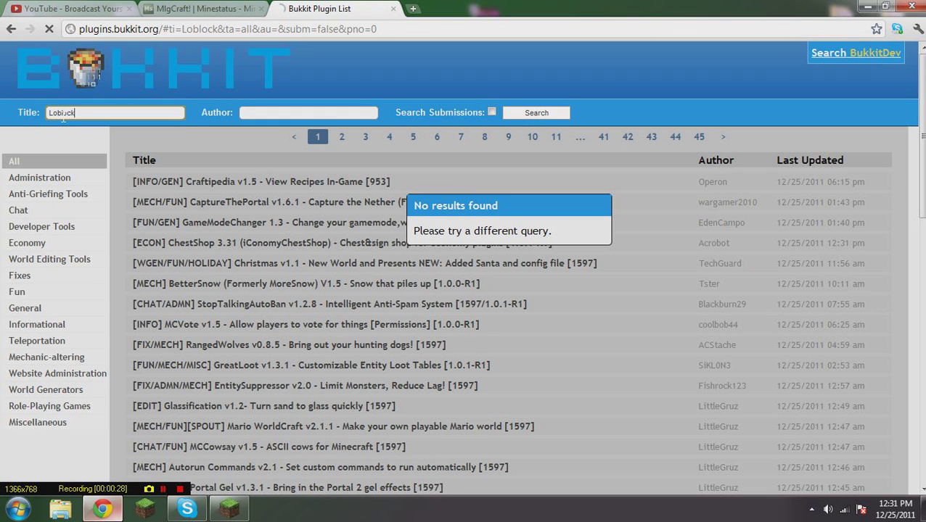
click(62, 113)
text(g)
key(Return)
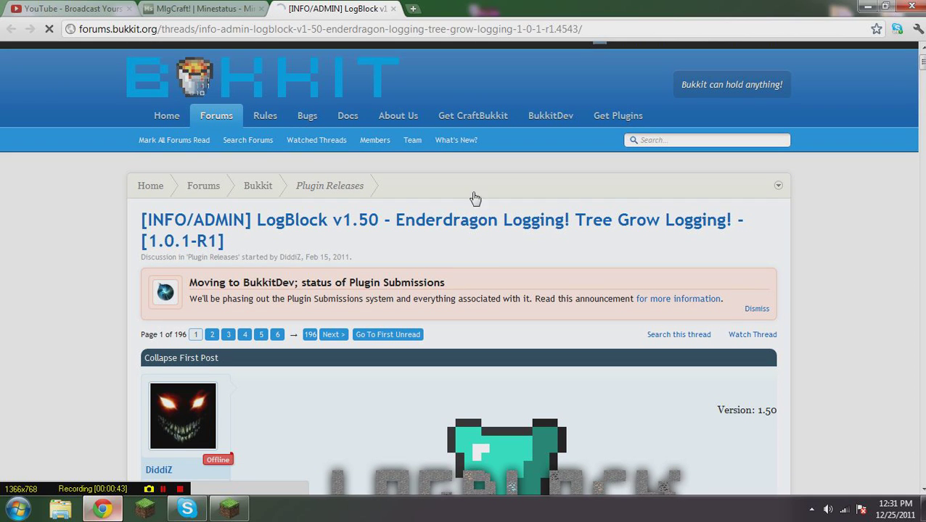
Scroll the LogBlock thread, close the Jenkins build #88 page and minimize Chrome to the desktop.
scroll(493, 253, down, 2)
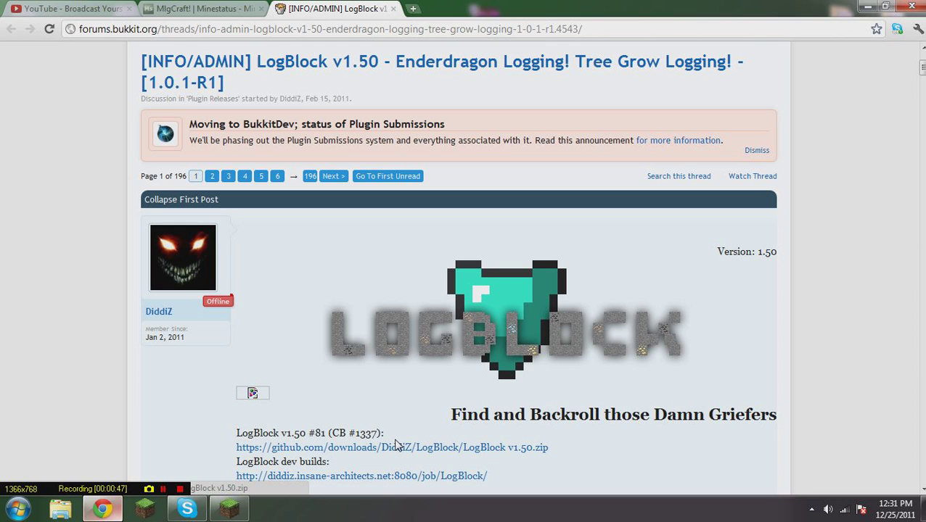
scroll(375, 383, down, 2)
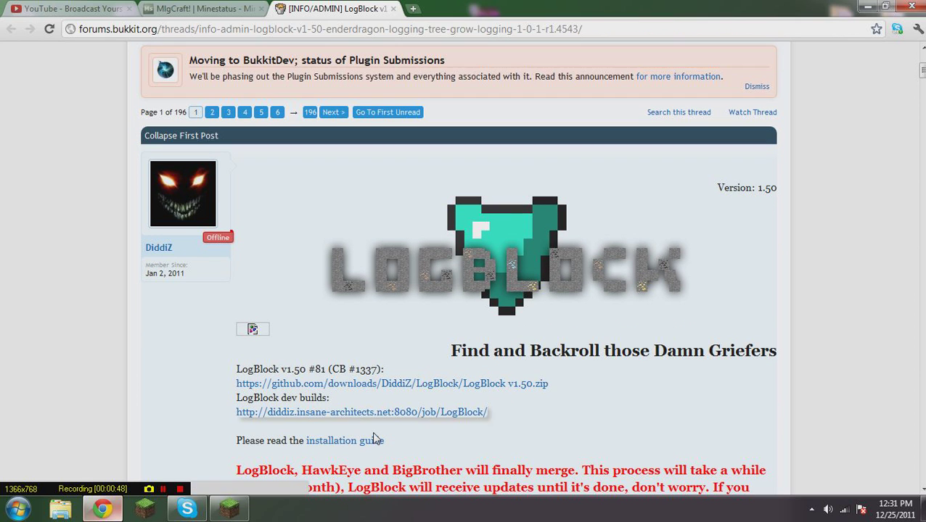
scroll(375, 462, down, 3)
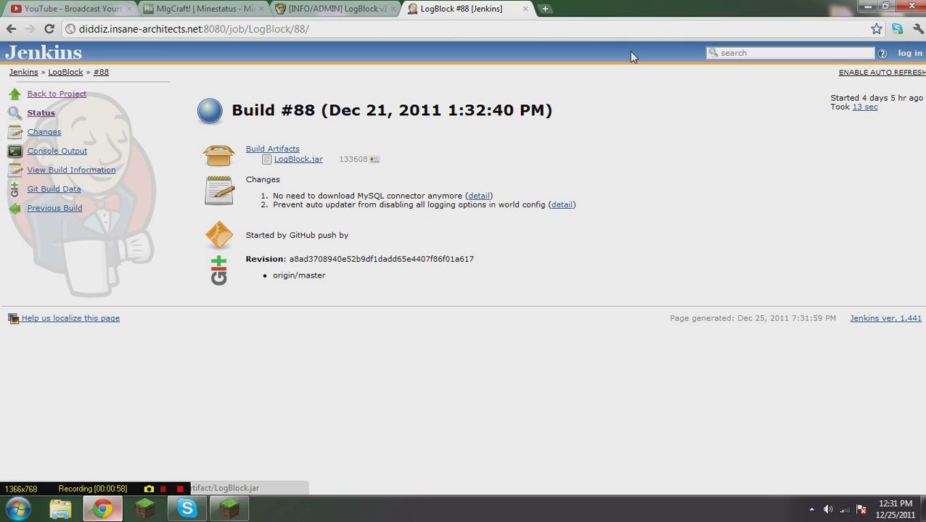
click(526, 8)
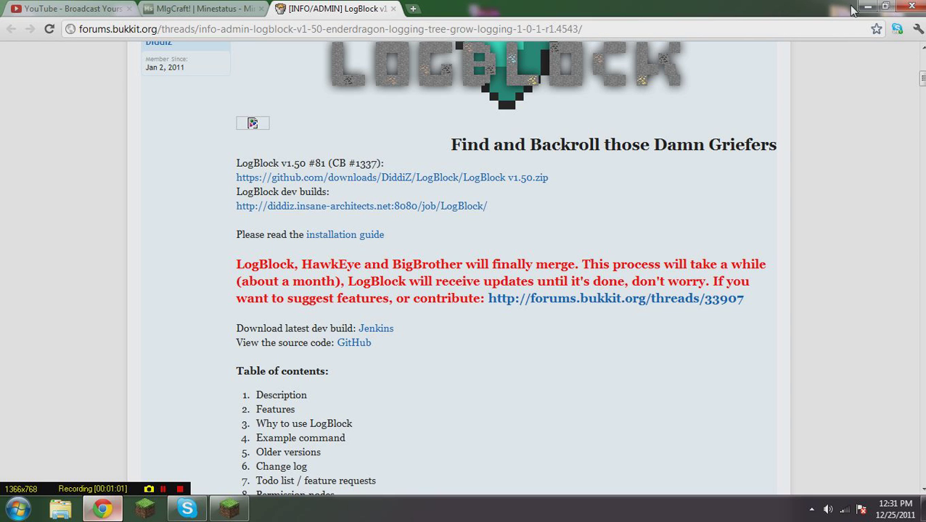
click(868, 7)
mouse_move(567, 118)
mouse_down()
mouse_move(513, 25)
mouse_move(459, 2)
mouse_up()
Open the PLUGIN TESTING SERVER folder and its plugins subfolder.
click(759, 195)
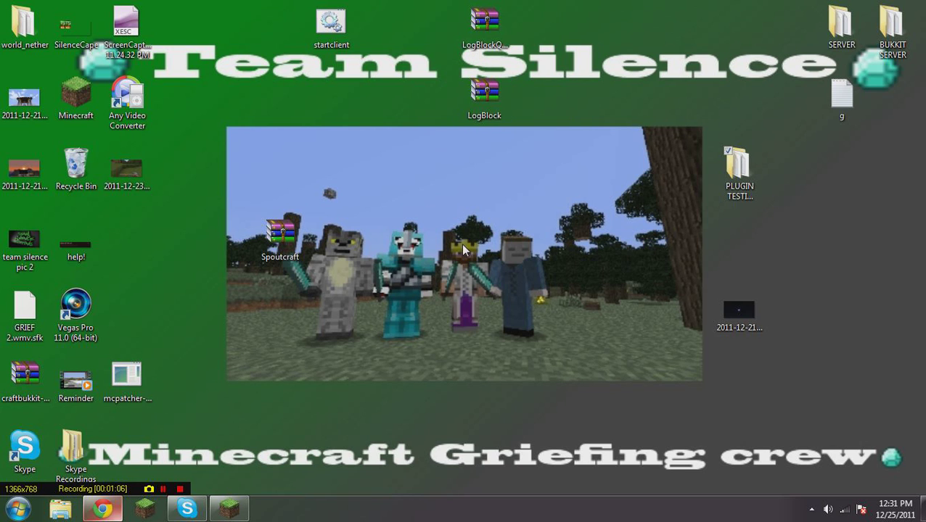
key(Return)
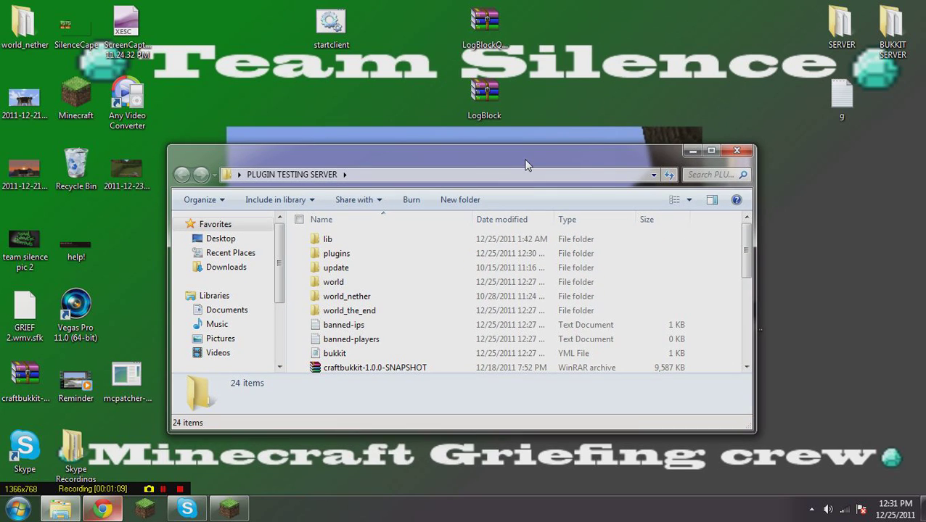
drag(525, 165, 519, 166)
double_click(341, 253)
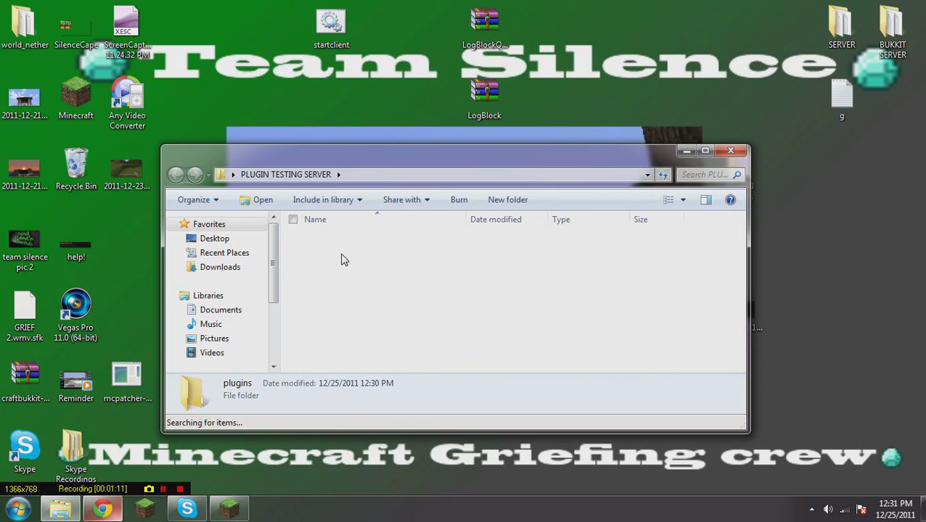
Move the LogBlock and LogBlockQuestioner archives into plugins, then return to the server folder.
drag(546, 111, 460, 5)
mouse_move(483, 95)
mouse_down()
mouse_move(238, 320)
mouse_move(275, 277)
mouse_up()
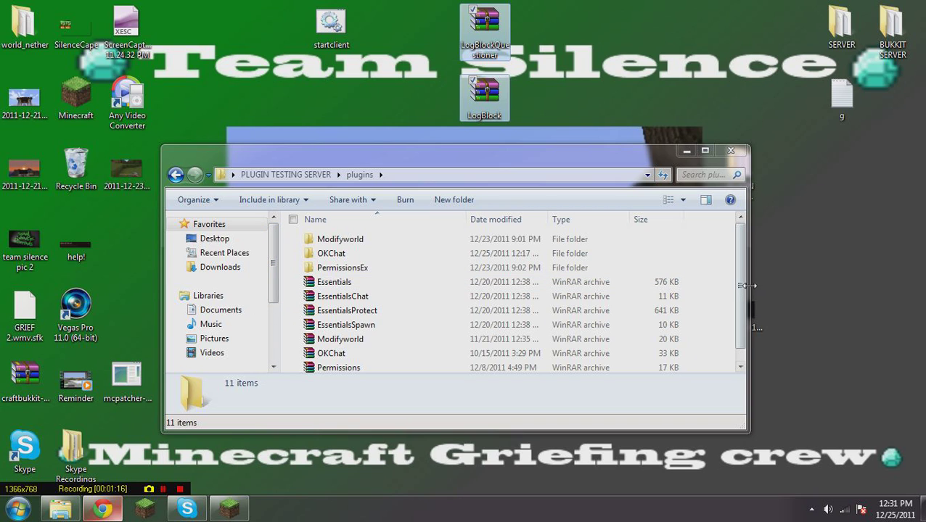
scroll(735, 310, down, 1)
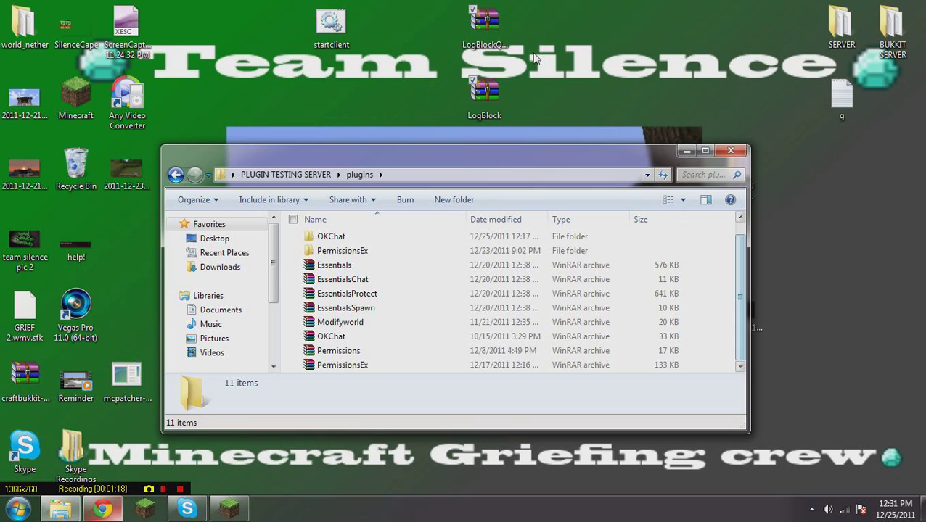
mouse_move(533, 58)
mouse_down()
mouse_move(522, 114)
mouse_move(748, 309)
mouse_move(676, 320)
mouse_move(713, 310)
mouse_up()
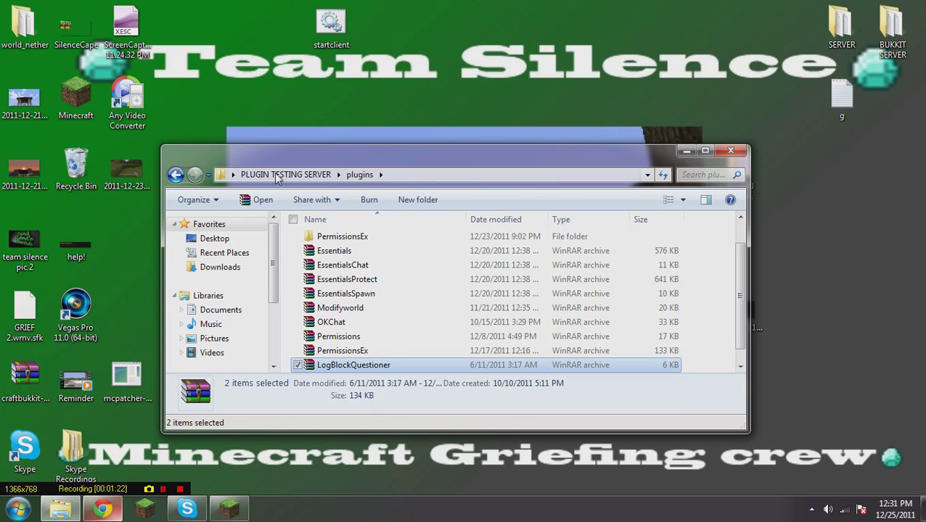
click(276, 175)
scroll(370, 334, down, 2)
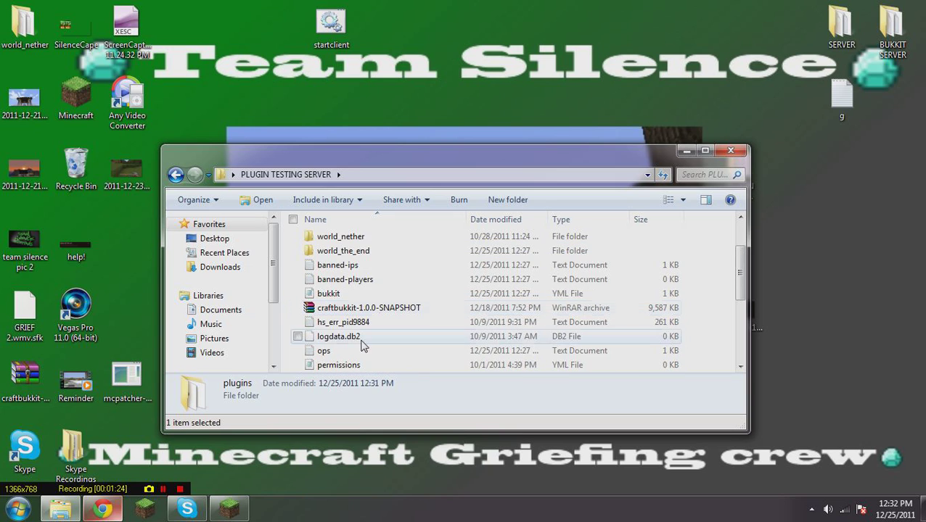
scroll(361, 346, down, 2)
Start the test server with run.bat so LogBlock generates its files, then close the console.
click(357, 312)
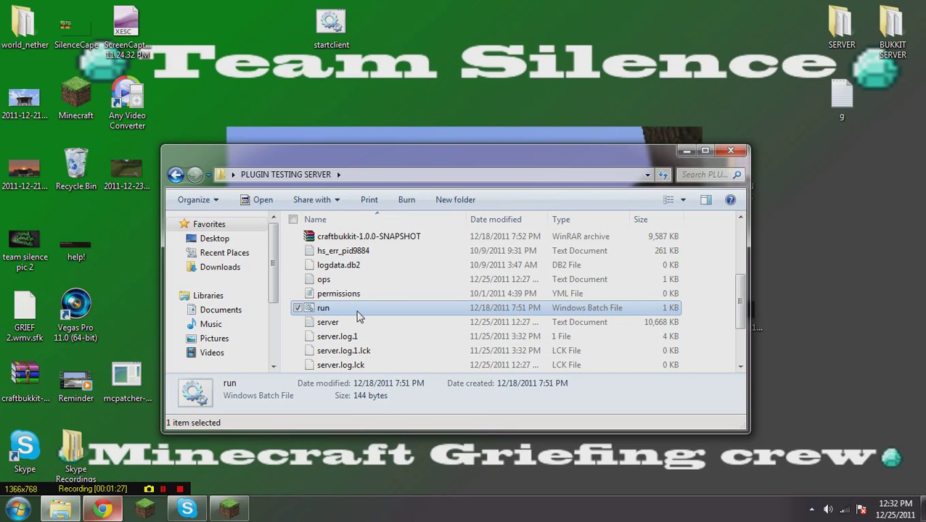
double_click(357, 312)
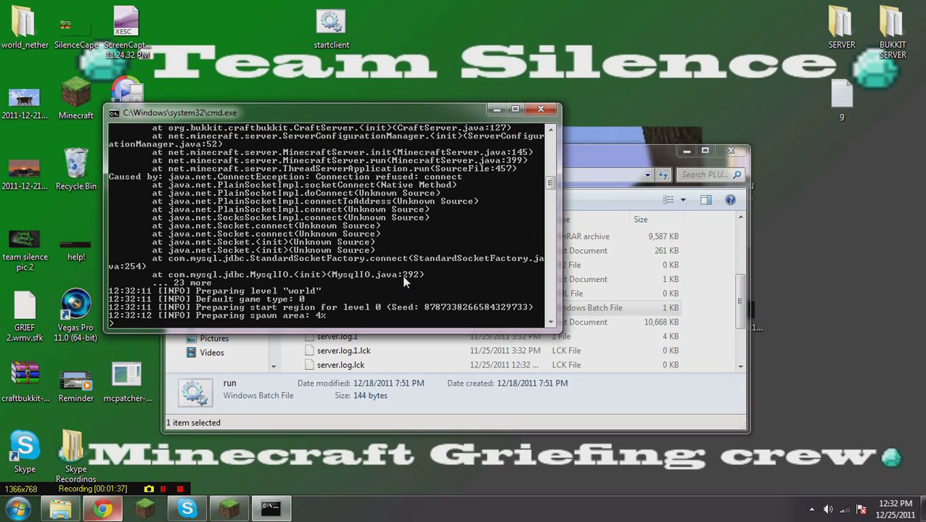
click(541, 112)
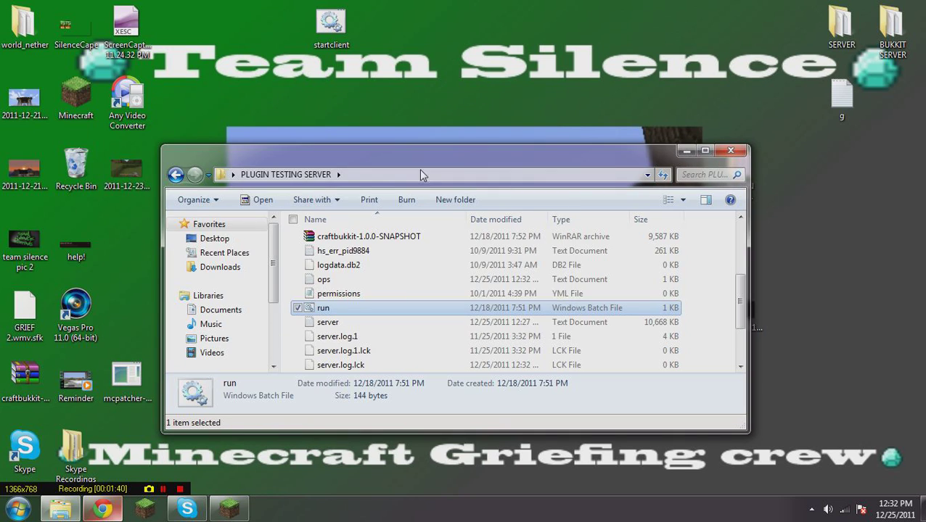
Browse into plugins > LogBlock and select its config.yml file.
scroll(352, 301, up, 3)
double_click(372, 251)
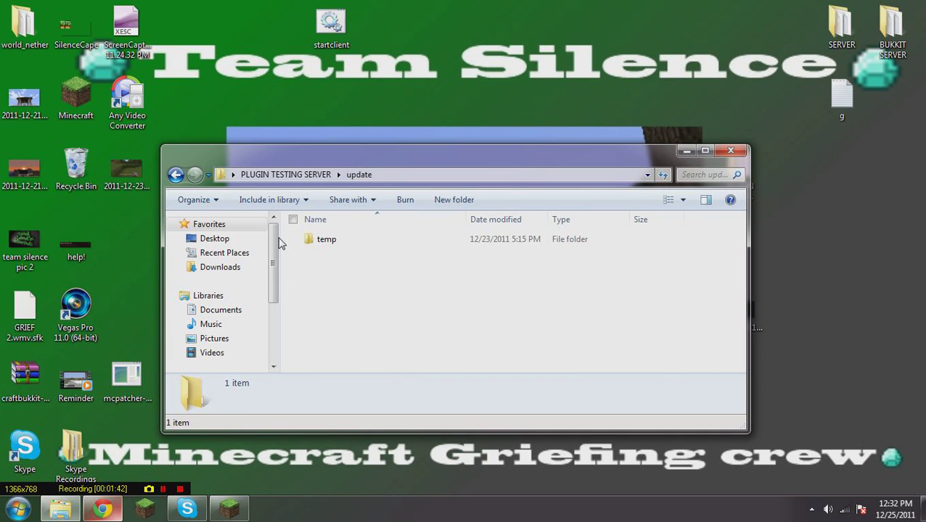
click(175, 175)
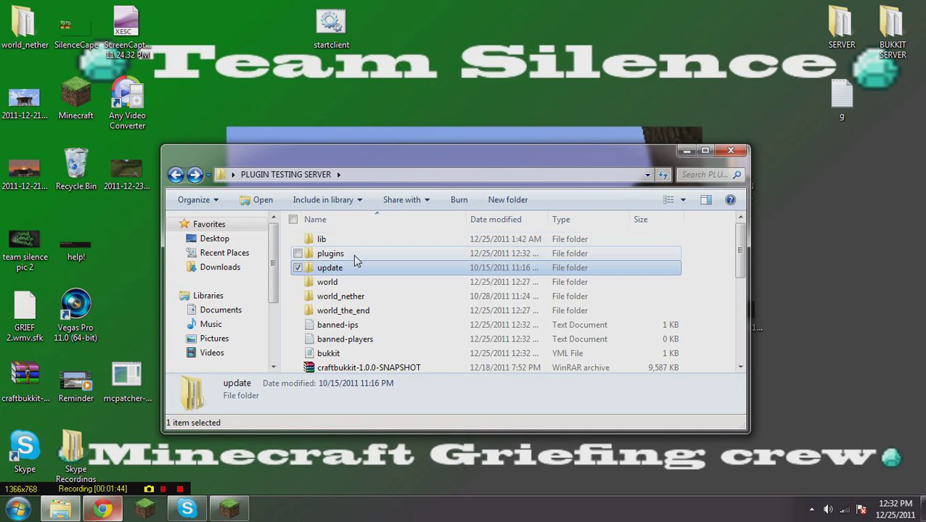
click(356, 258)
double_click(356, 258)
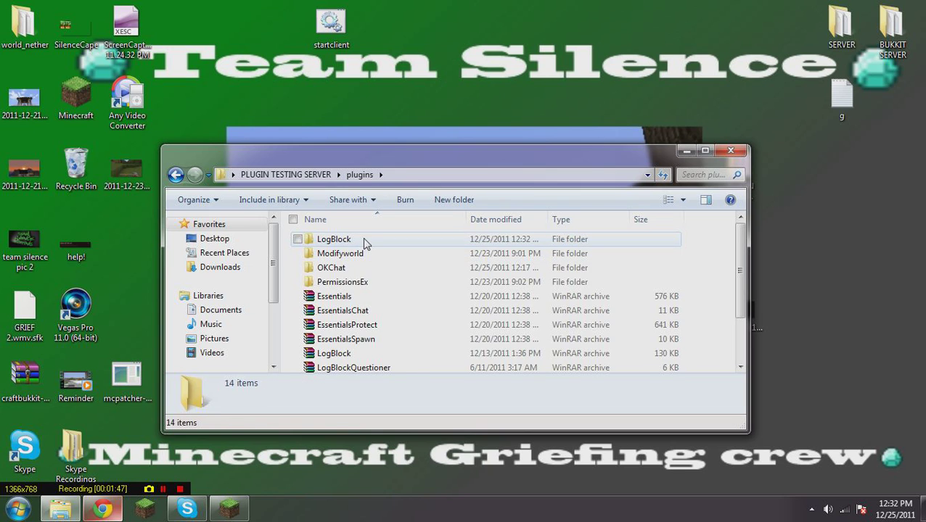
double_click(365, 242)
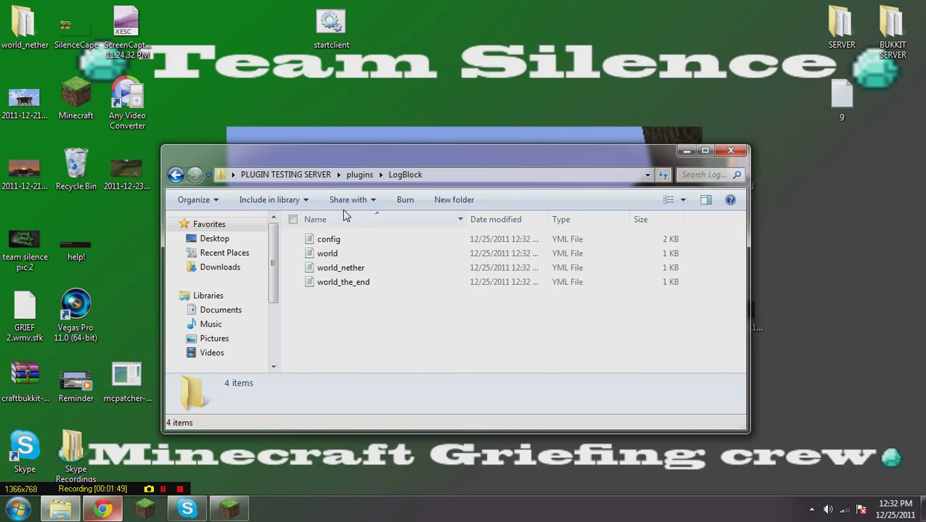
click(360, 174)
double_click(365, 243)
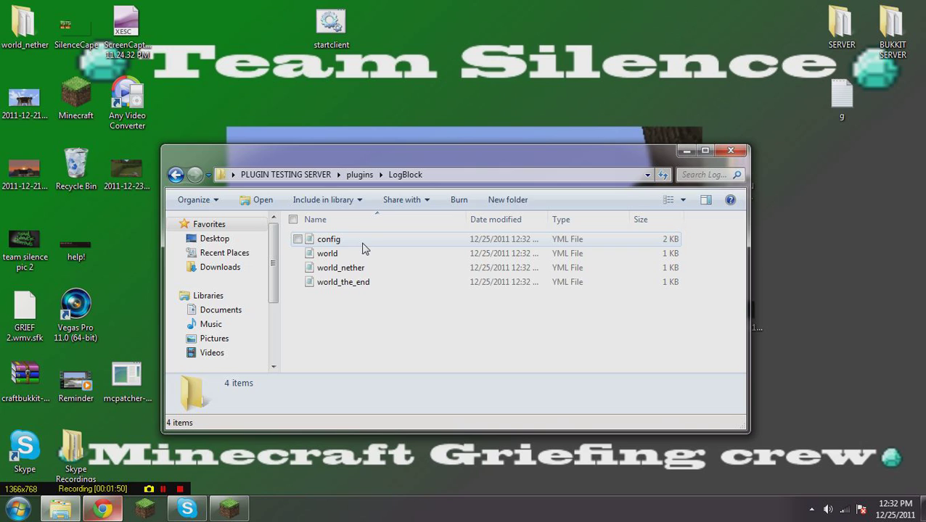
click(355, 243)
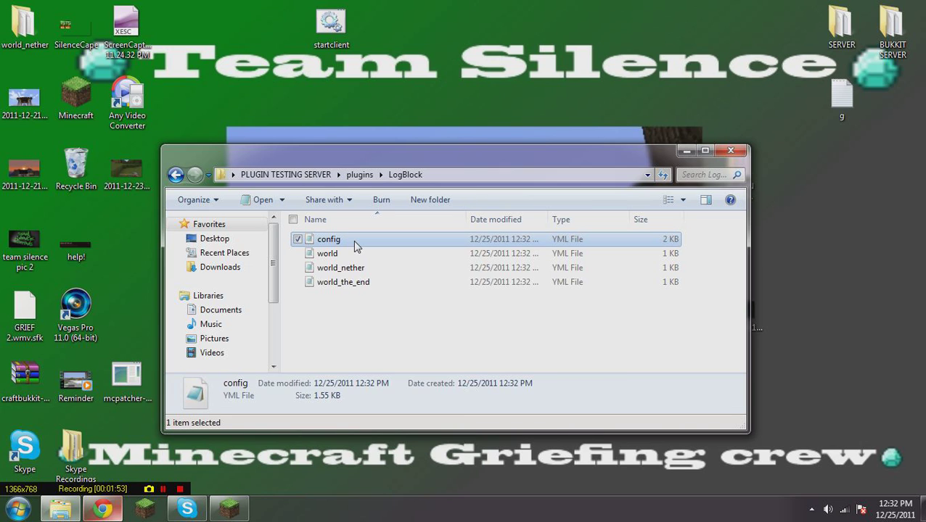
Open config.yml in Notepad++ and go to the tool's item value (278) on line 9.
right_click(355, 243)
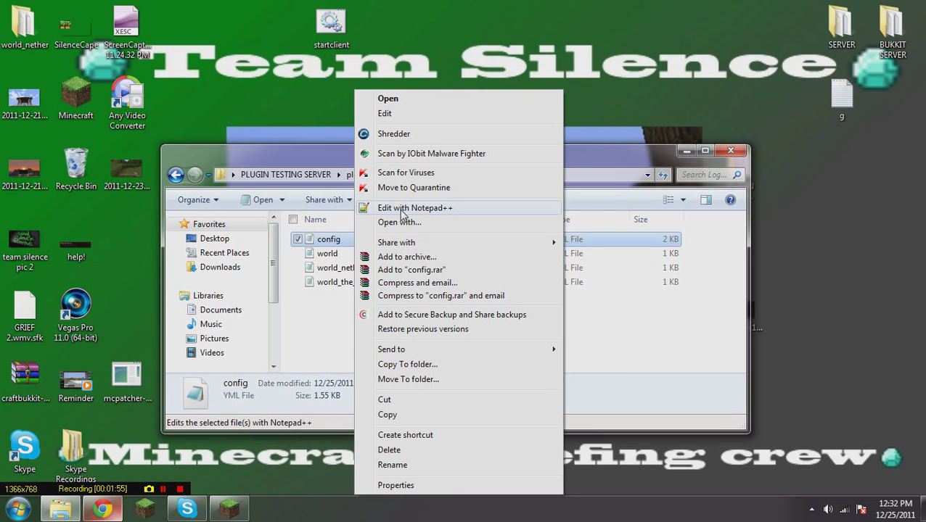
click(402, 210)
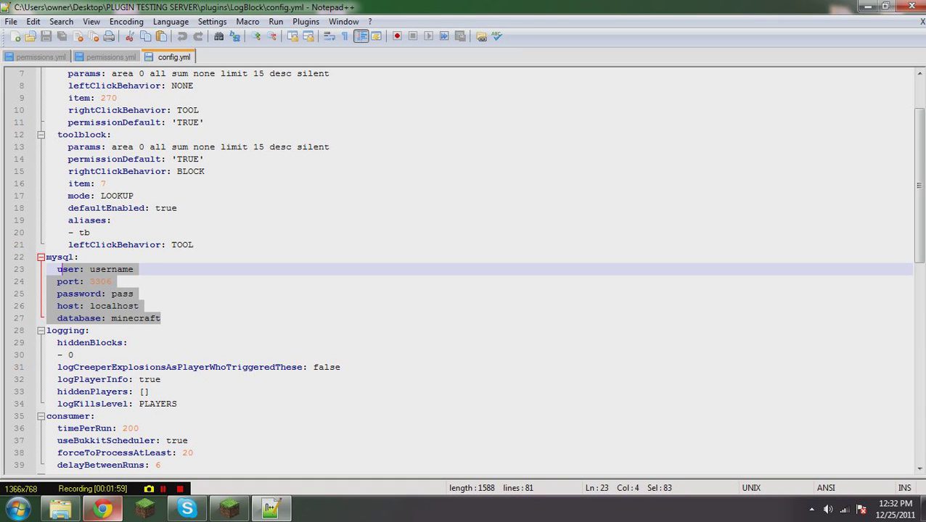
click(139, 305)
scroll(464, 269, up, 2)
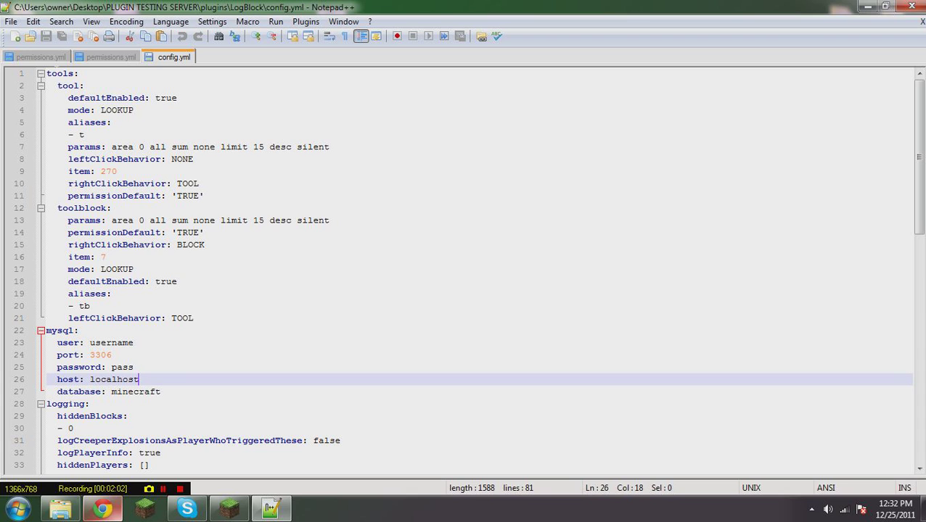
mouse_move(64, 86)
mouse_down()
mouse_move(84, 135)
mouse_move(117, 171)
mouse_up()
click(271, 196)
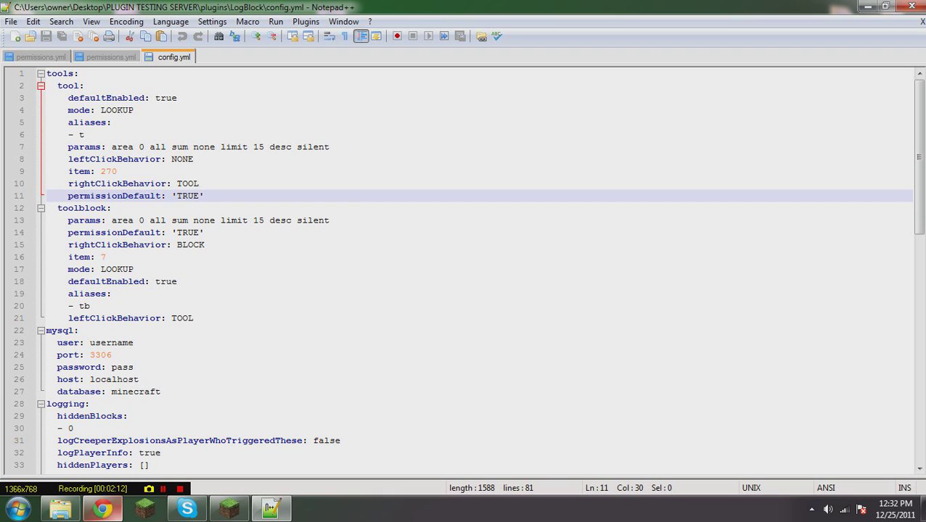
click(116, 171)
text(8)
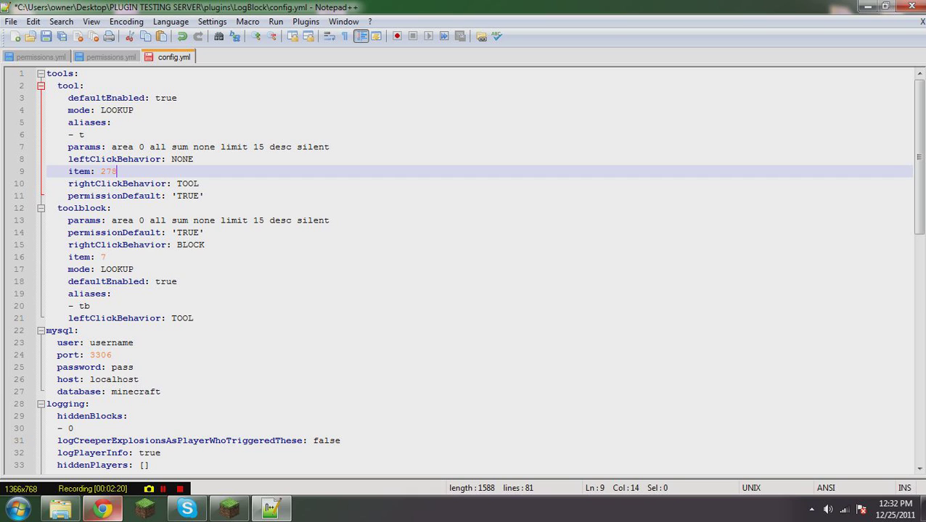
Review the toolblock settings on lines 12–19 and move down to the mysql user line.
mouse_move(62, 209)
mouse_down()
mouse_move(187, 257)
mouse_move(188, 293)
mouse_up()
click(187, 293)
scroll(187, 293, down, 3)
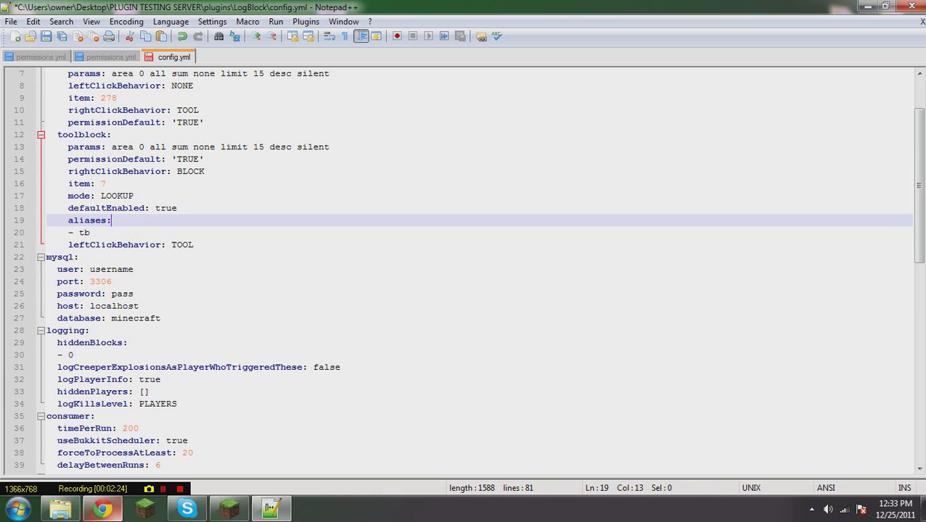
mouse_move(128, 305)
mouse_down()
mouse_move(90, 294)
mouse_move(85, 258)
mouse_up()
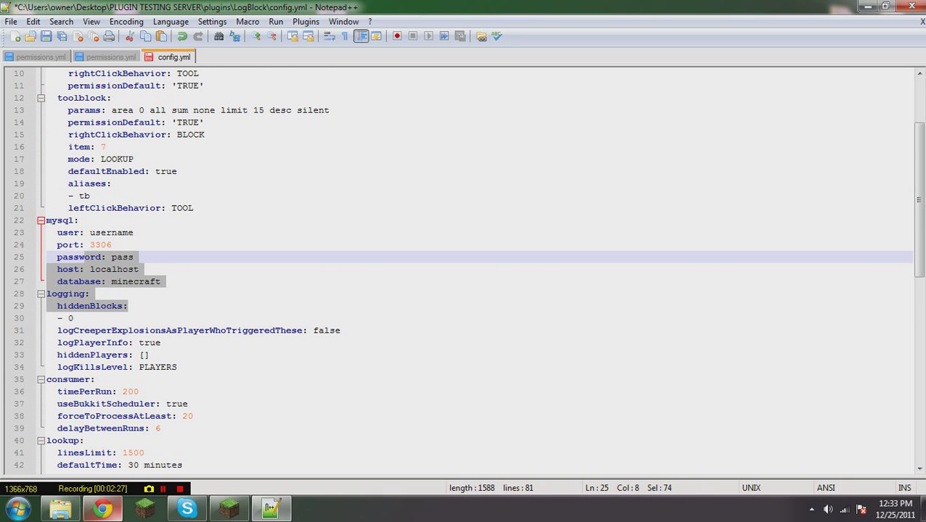
click(68, 233)
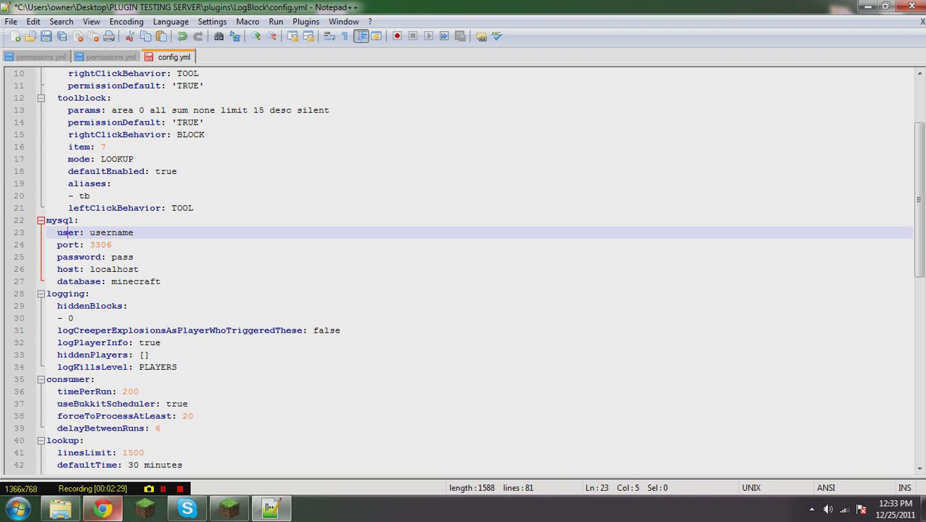
Load db4free.net in the Chrome tab showing the LogBlock thread.
click(103, 510)
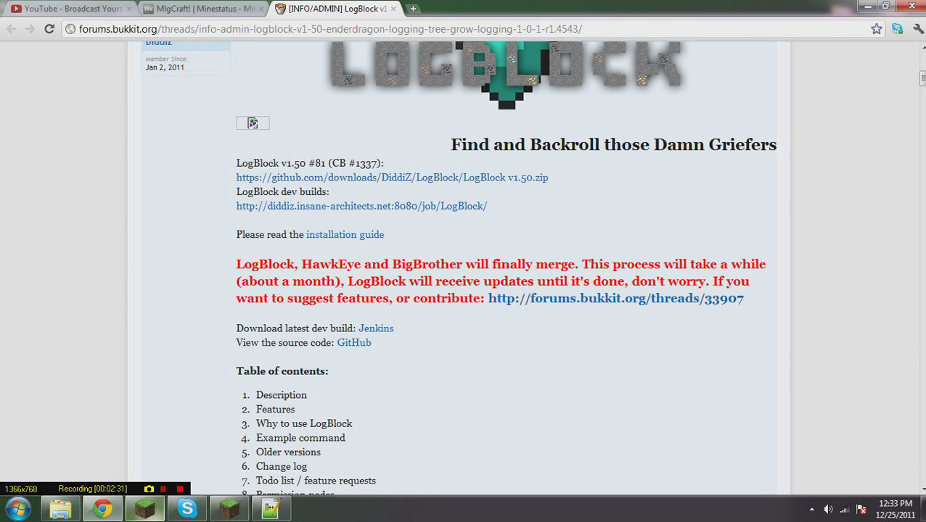
click(352, 29)
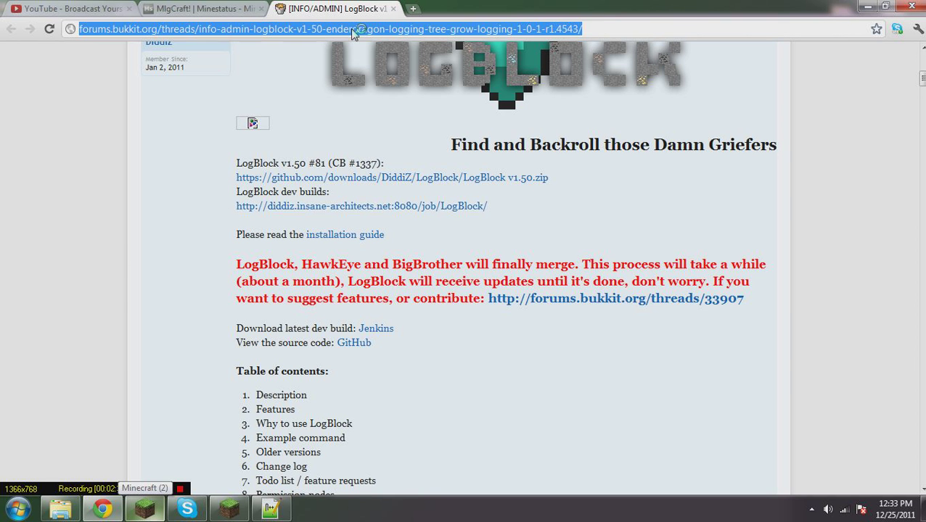
text(db4f)
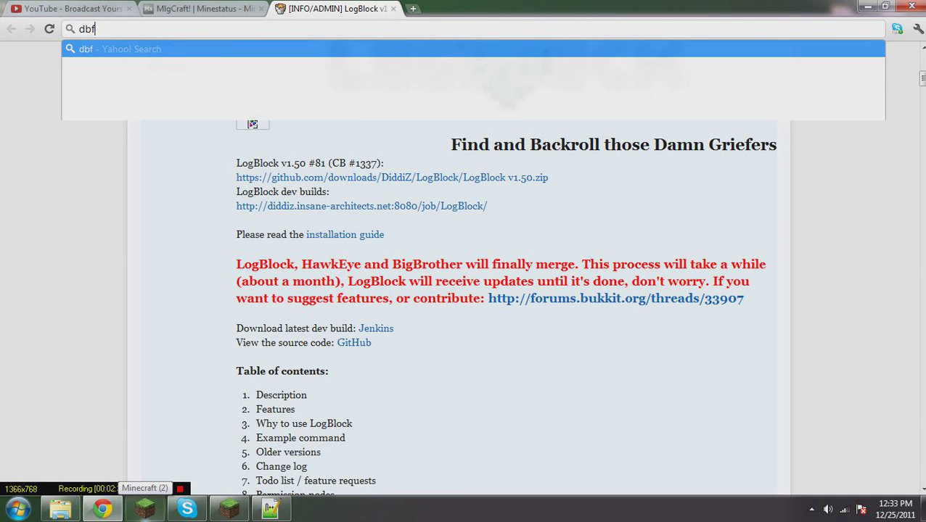
text(ree.net)
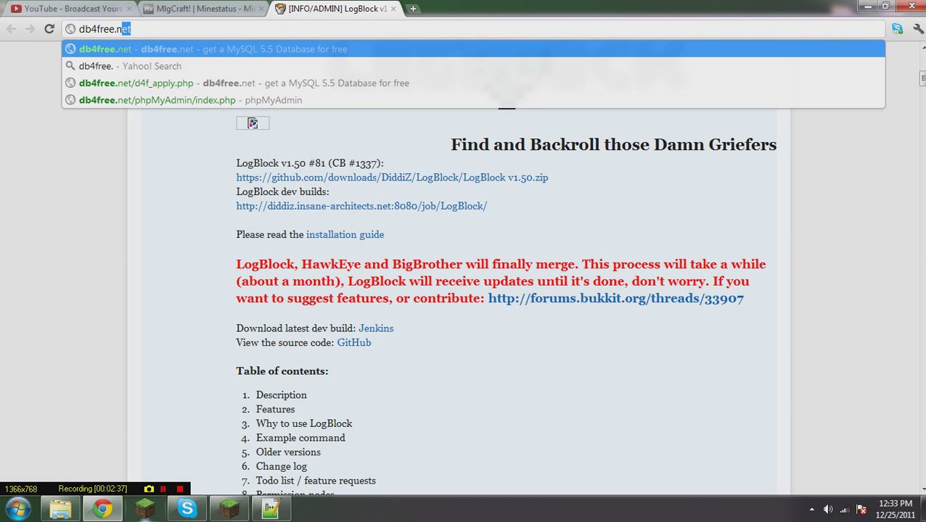
key(Return)
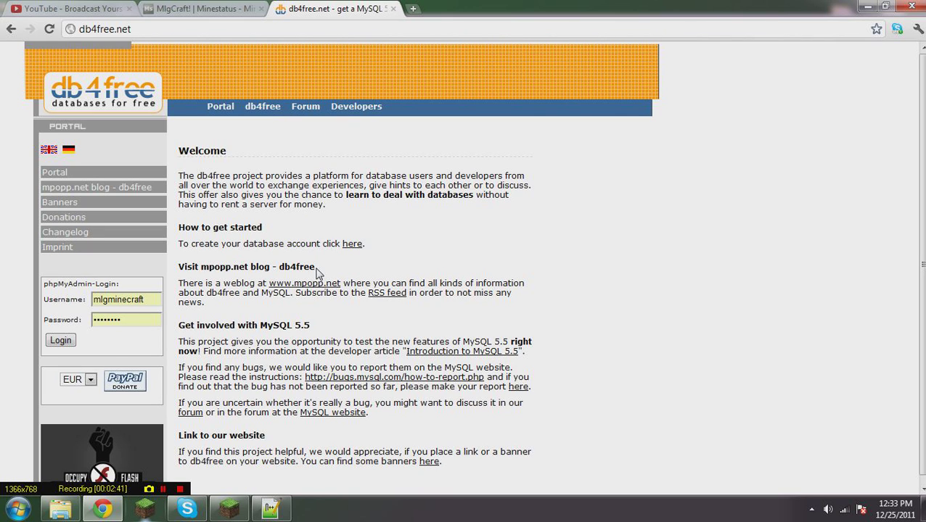
Fill in the MySQL Account form's username and password, accept the conditions of use, and close the Minecraft Launcher.
click(349, 245)
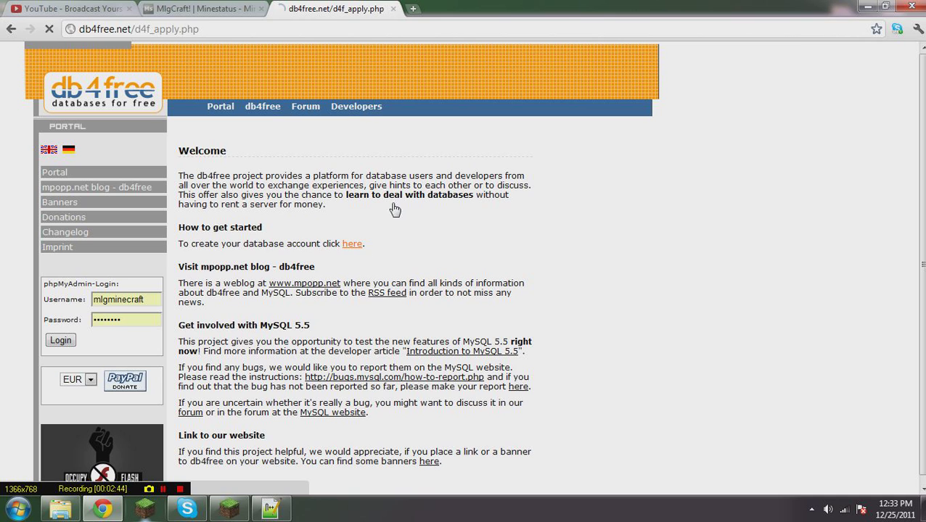
scroll(472, 269, down, 2)
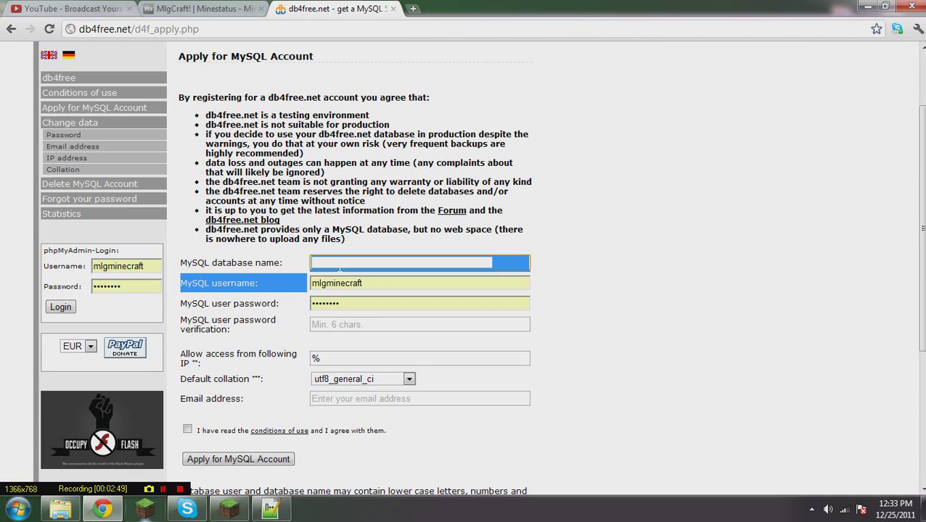
double_click(314, 283)
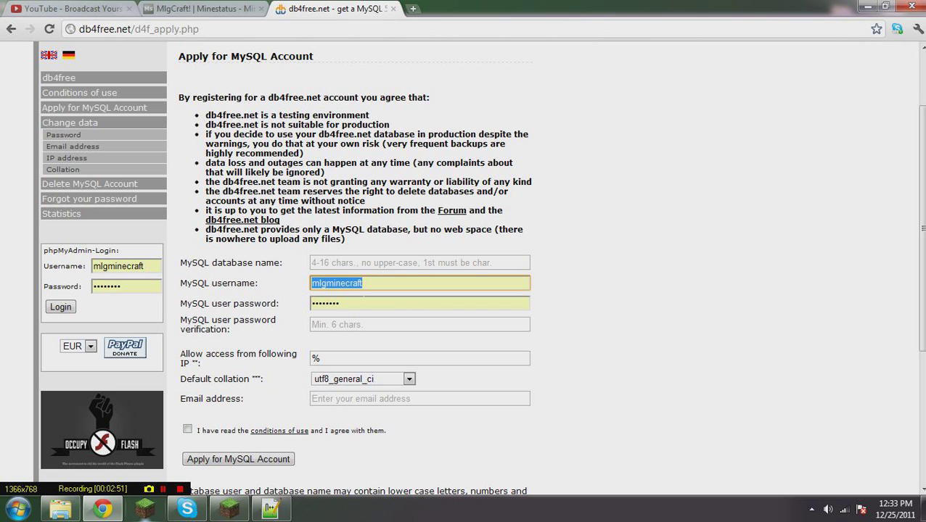
key(Tab)
key(Tab)
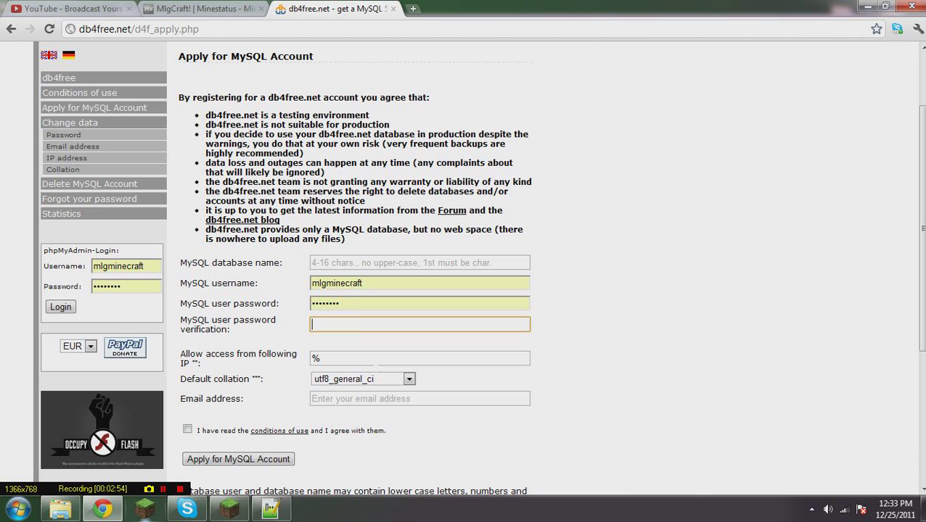
click(437, 397)
click(317, 358)
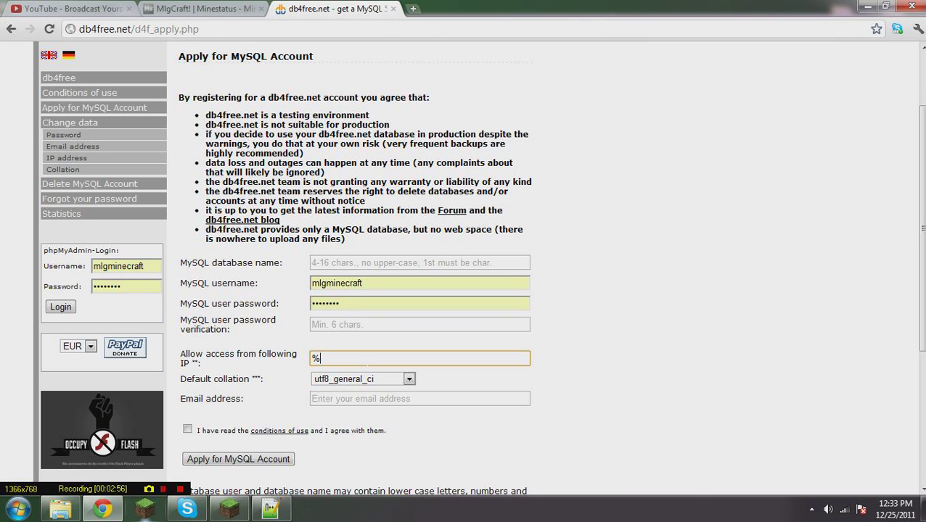
click(384, 363)
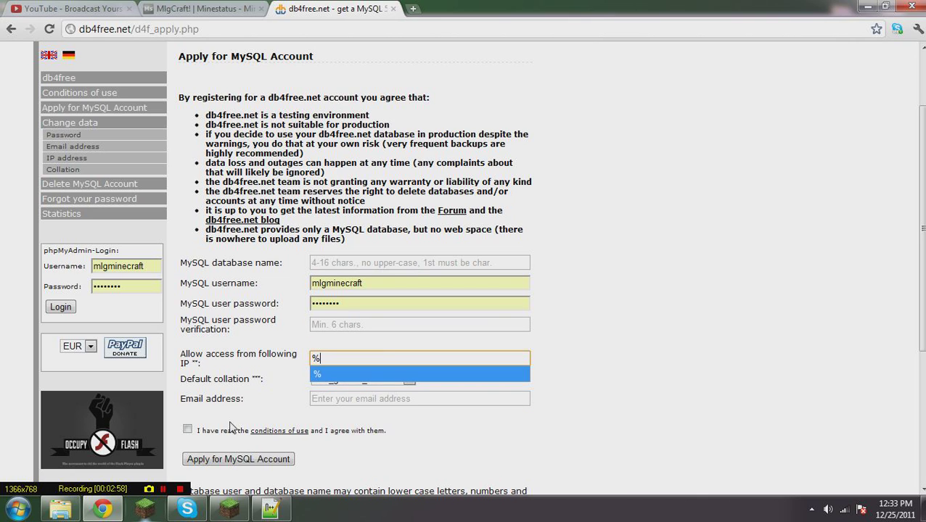
click(187, 430)
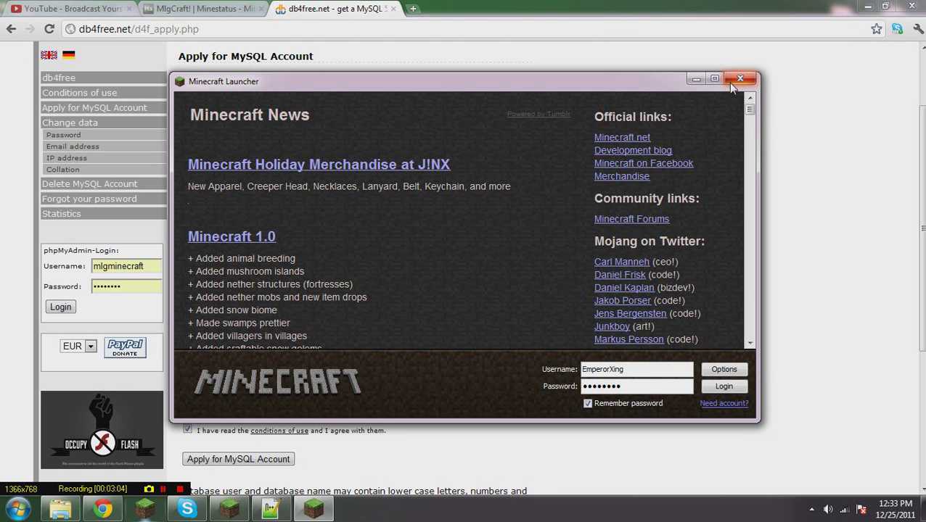
click(734, 80)
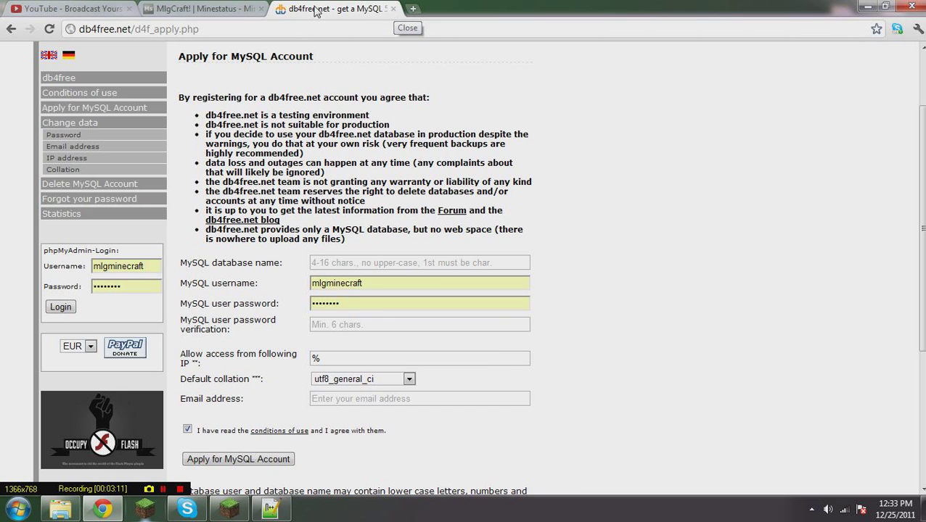
scroll(386, 77, up, 2)
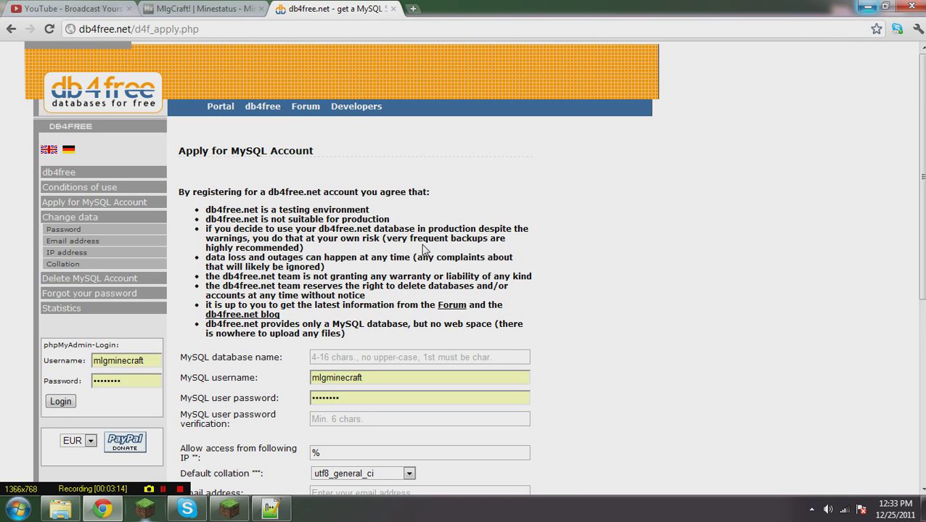
Set the mysql user to the db4free account username and the host to db4free.net.
click(868, 7)
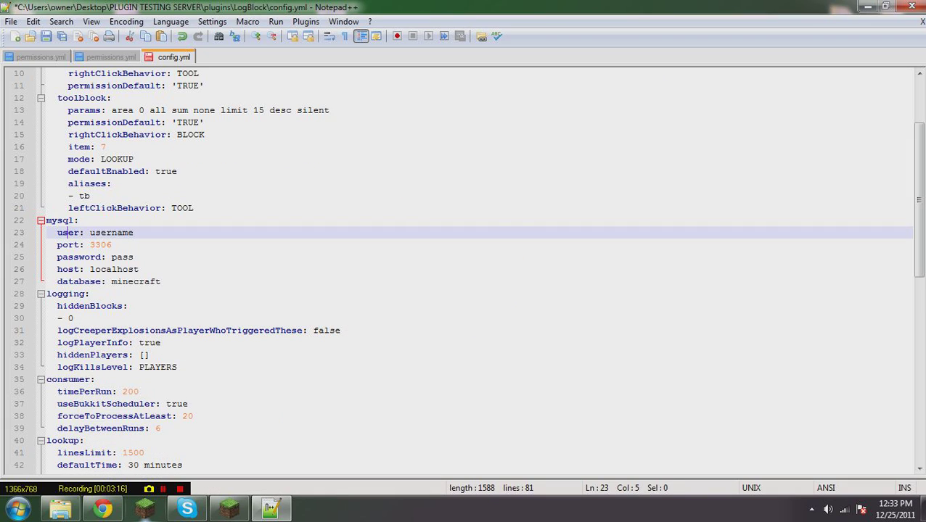
click(107, 232)
key(BackSpace)
key(BackSpace)
key(BackSpace)
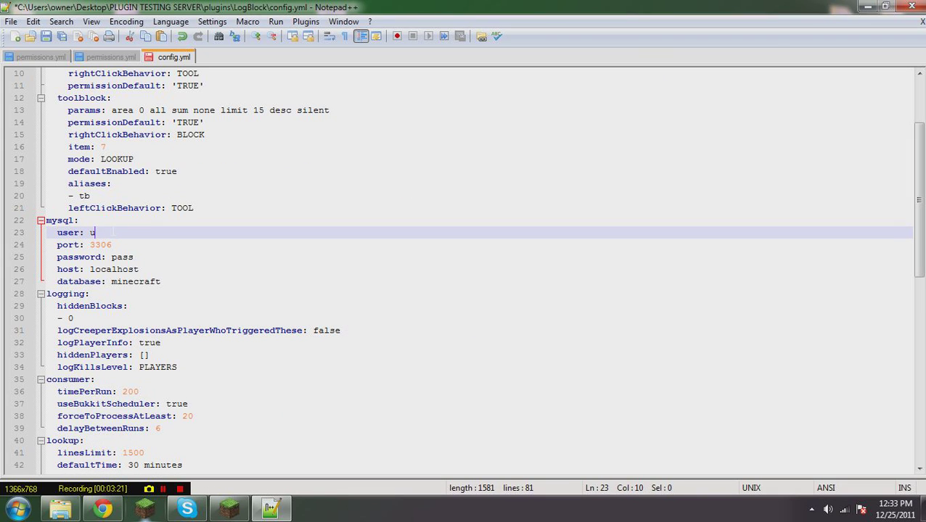
text(mlgminecraf)
text(t)
key(Down)
key(Down)
key(Down)
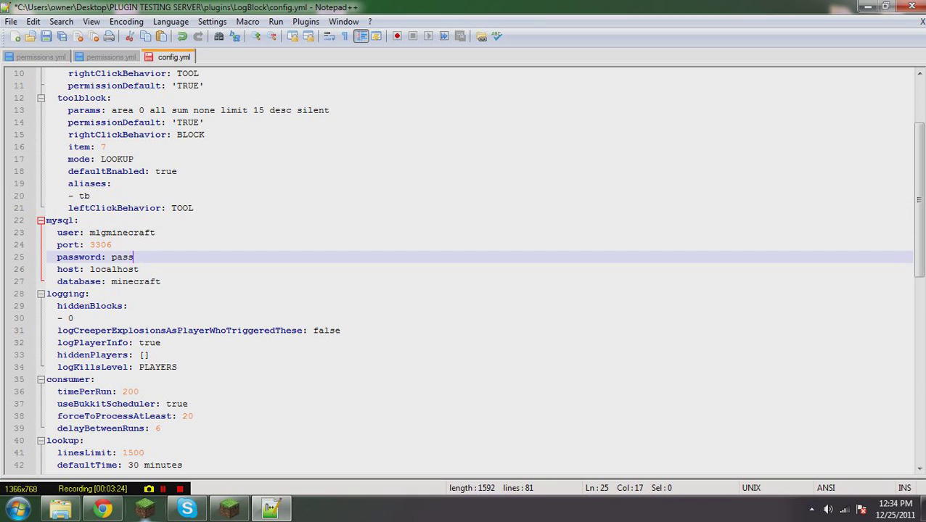
key(BackSpace)
key(BackSpace)
key(BackSpace)
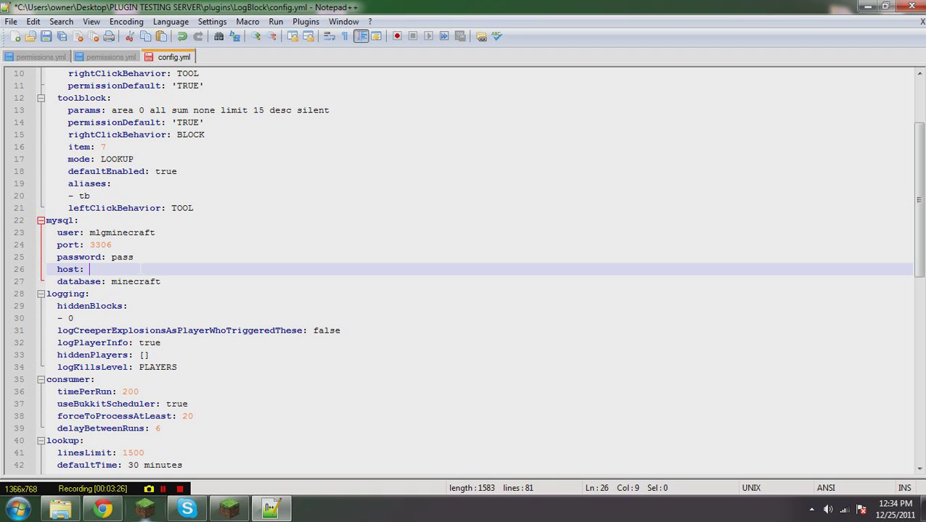
text(db4free.)
text(net)
Replace the minecraft database name with the db4free database name and recheck the host and user lines.
click(161, 282)
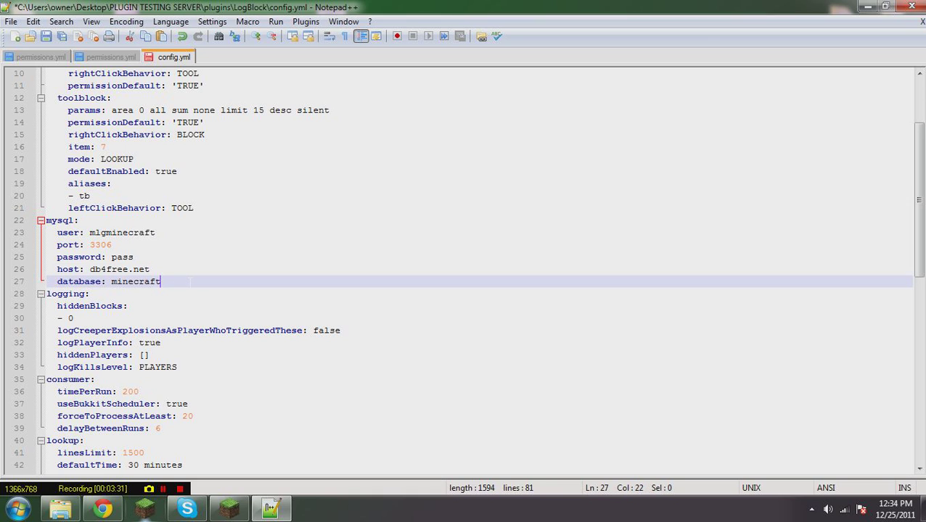
key(BackSpace)
key(BackSpace)
key(BackSpace)
text(mlgmin)
text(ecraft)
key(Up)
key(Down)
click(154, 232)
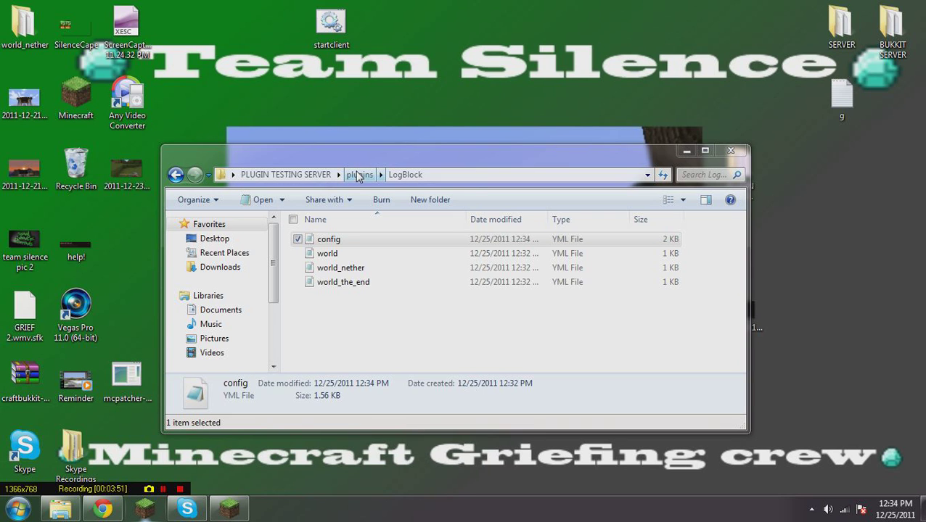
Go back to the PLUGIN TESTING SERVER folder and launch run.bat to boot the server.
click(359, 175)
click(321, 176)
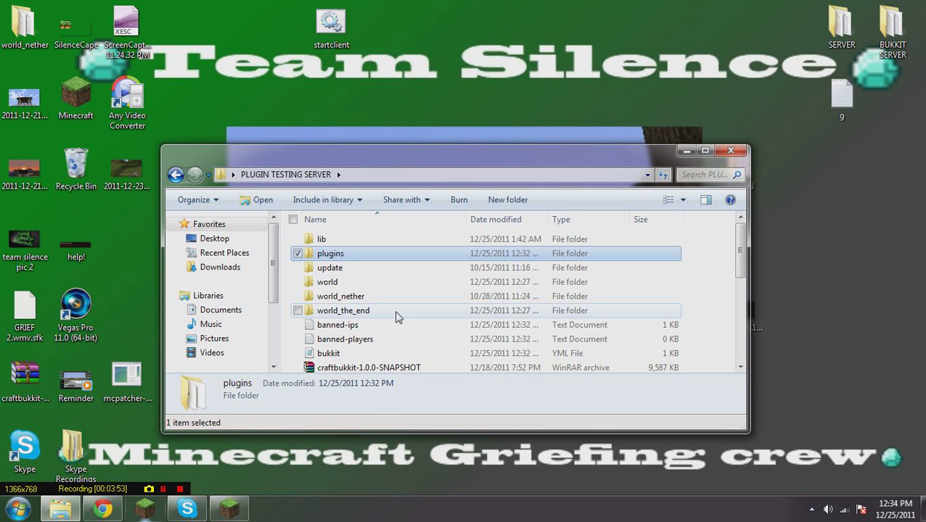
scroll(397, 317, down, 3)
click(397, 324)
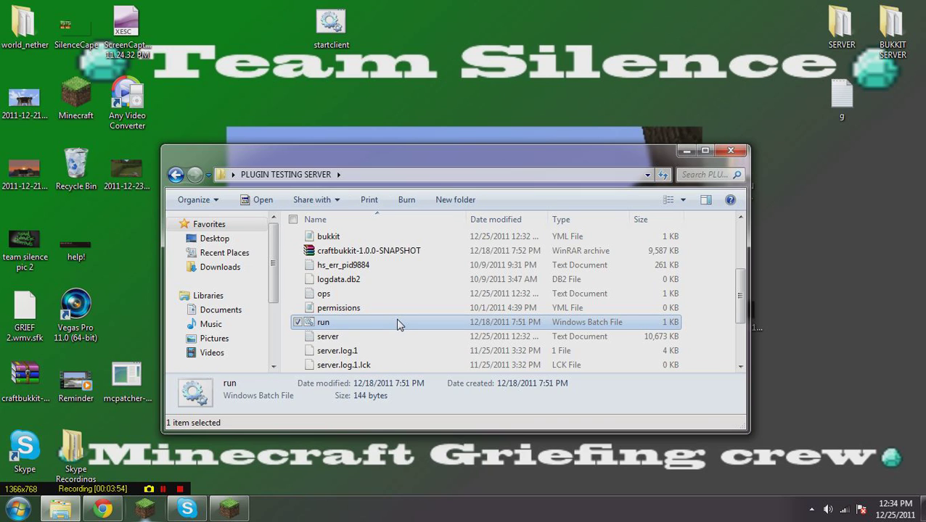
double_click(398, 324)
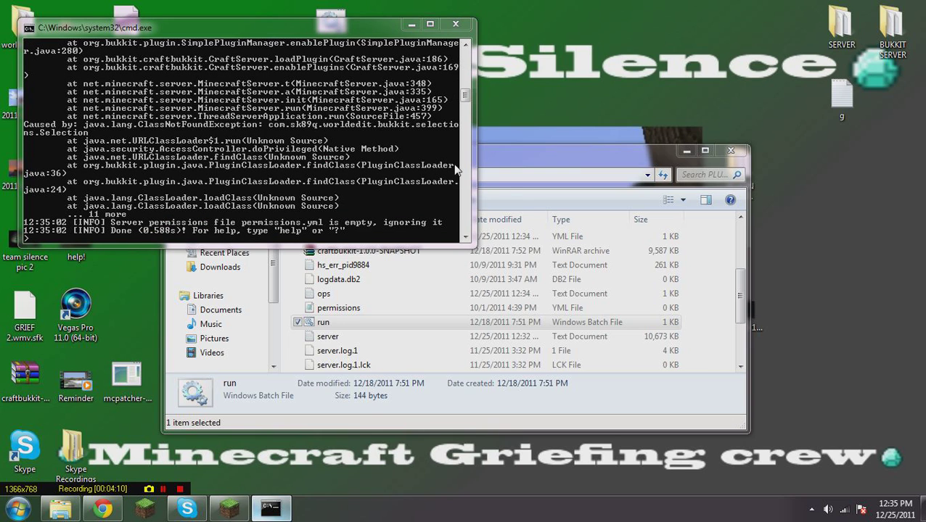
Bring Minecraft forward and join the test server through the Multiplayer screen.
click(229, 508)
click(428, 274)
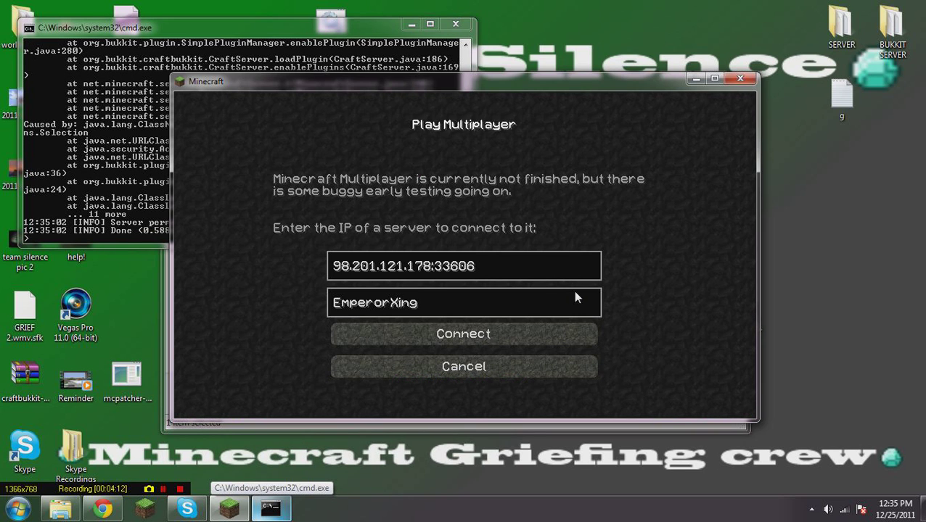
click(480, 341)
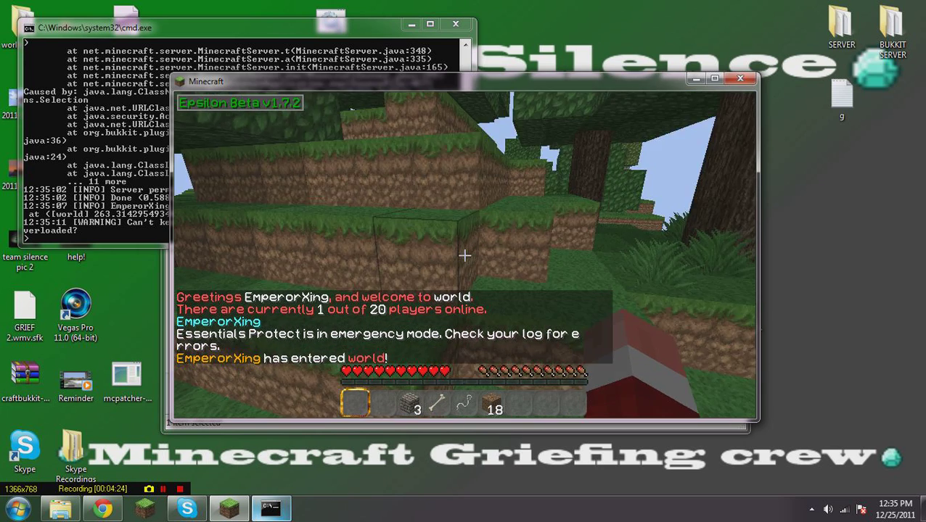
mouse_move(464, 256)
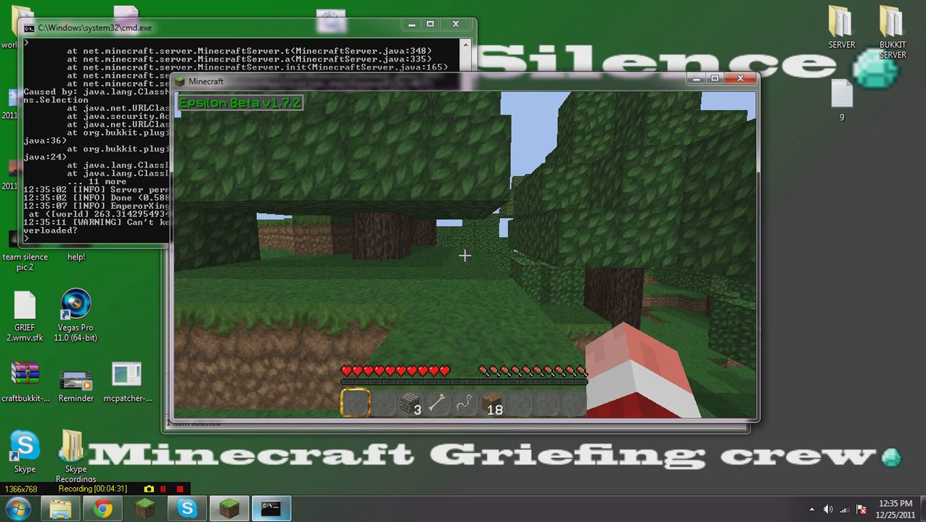
Get the diamond pickaxe lookup tool with /lb tool and use it on a nearby leaf block.
key(t)
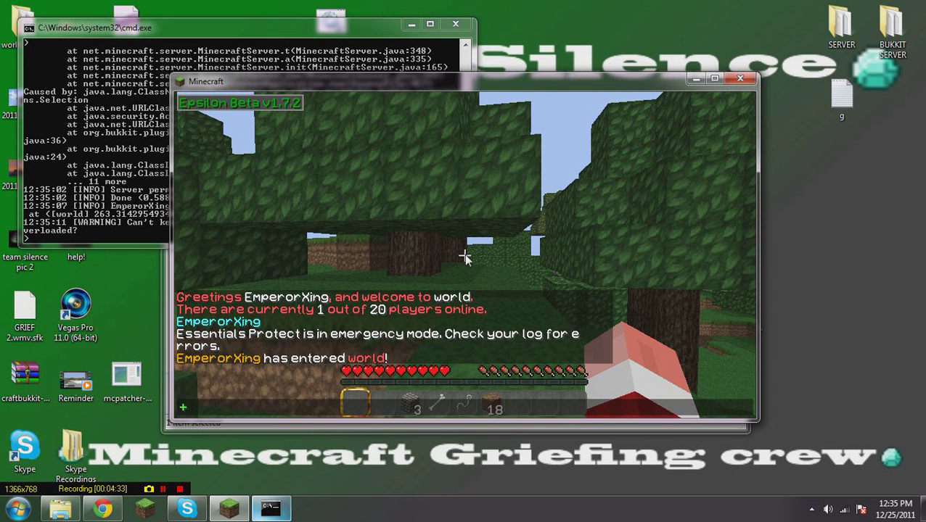
text(/lb tool)
key(Return)
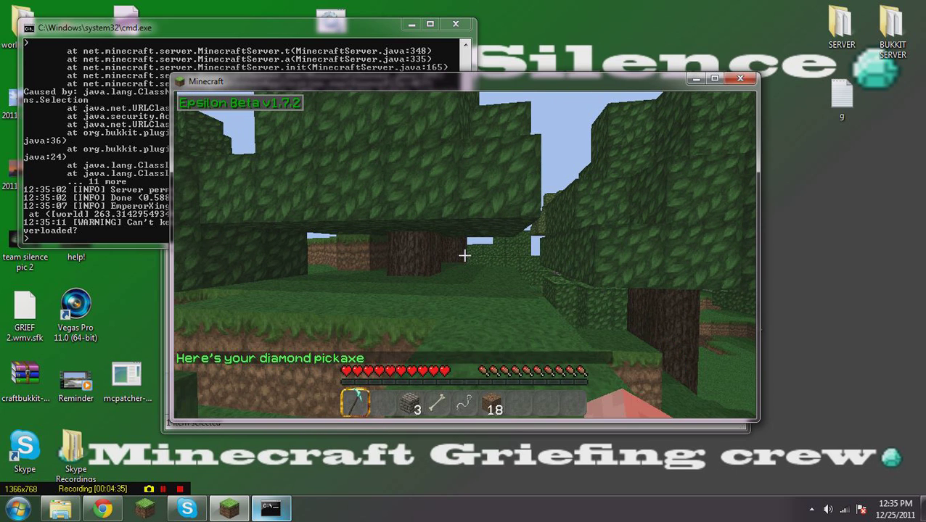
key(w)
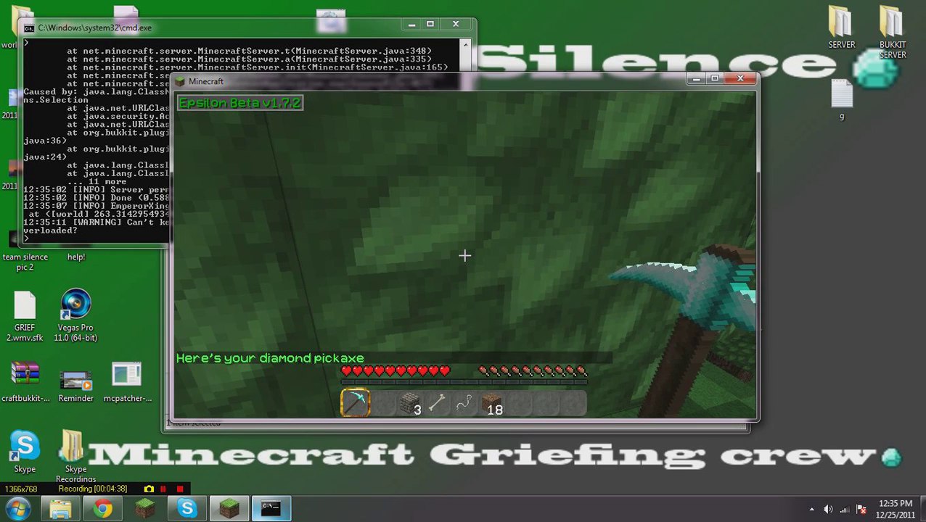
click(464, 256)
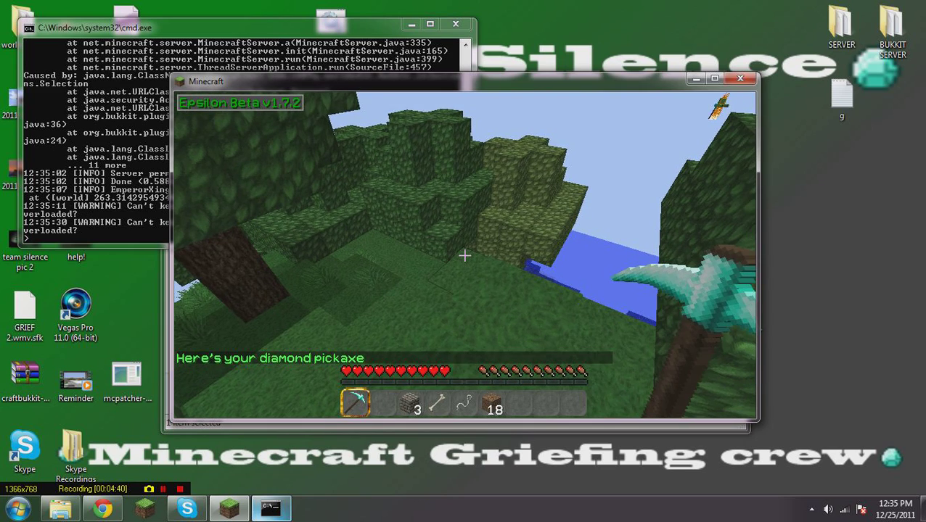
mouse_move(464, 255)
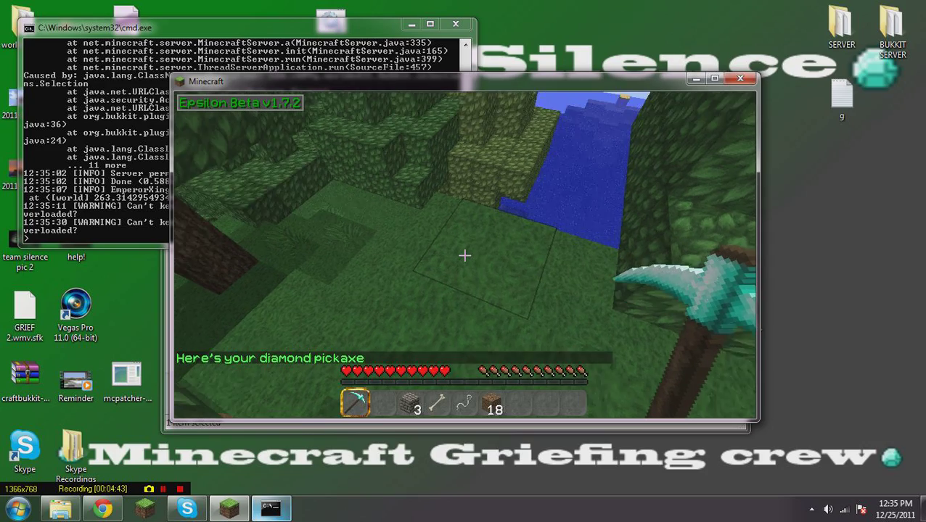
key(w)
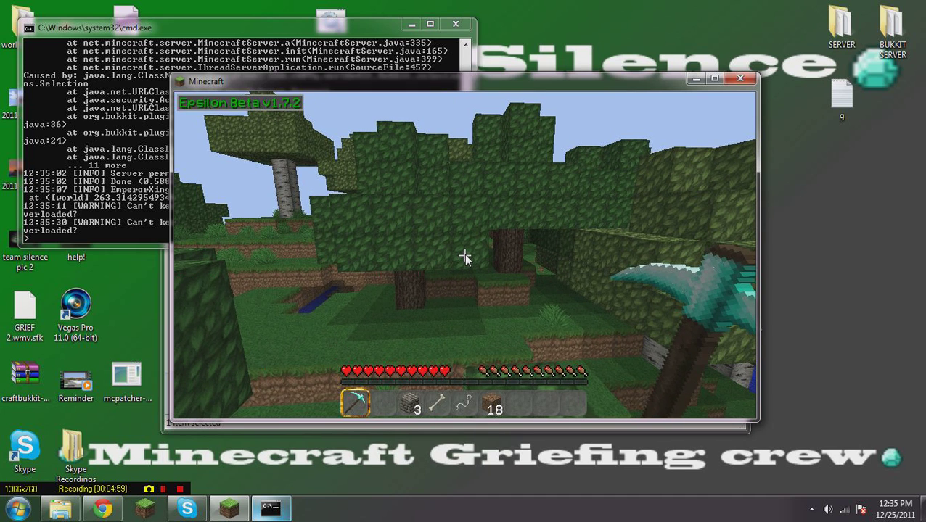
Receive LogBlock's bedrock tool block and walk through the forest toward the birch and dirt walls.
text(/b)
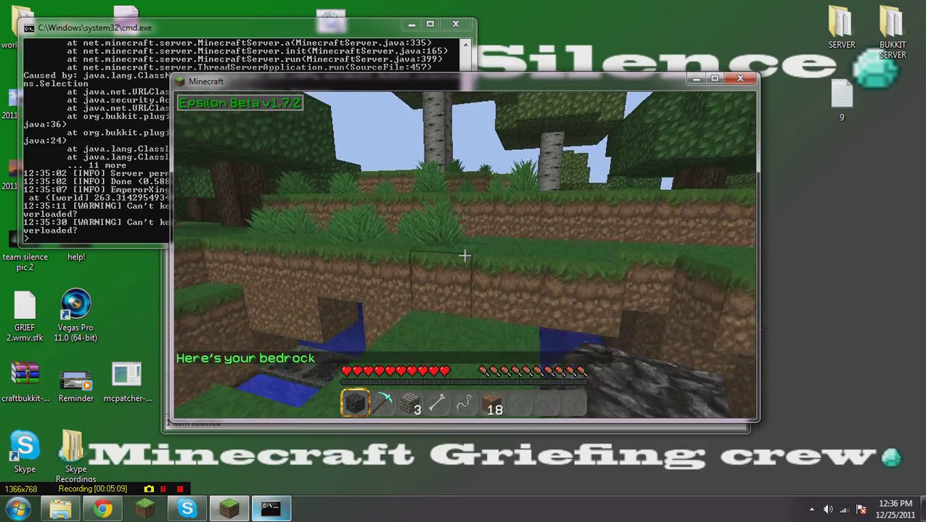
key(w)
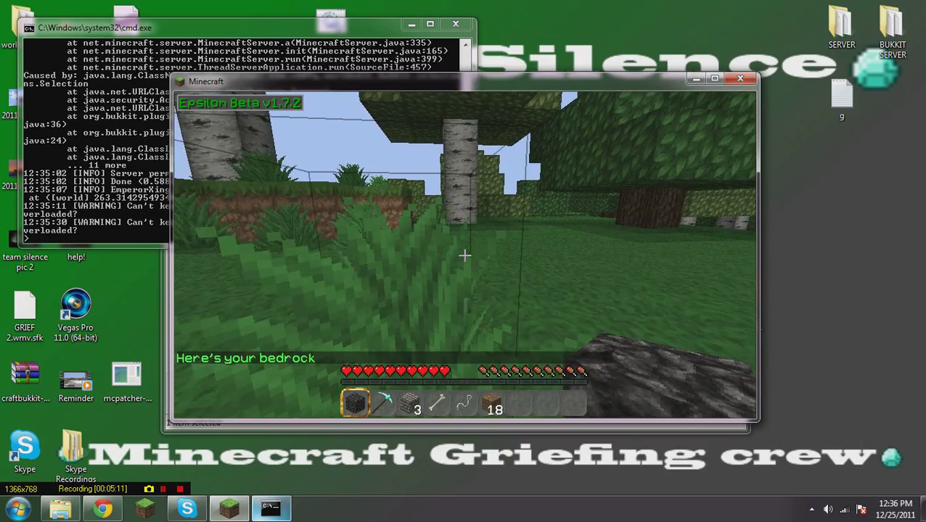
key(w)
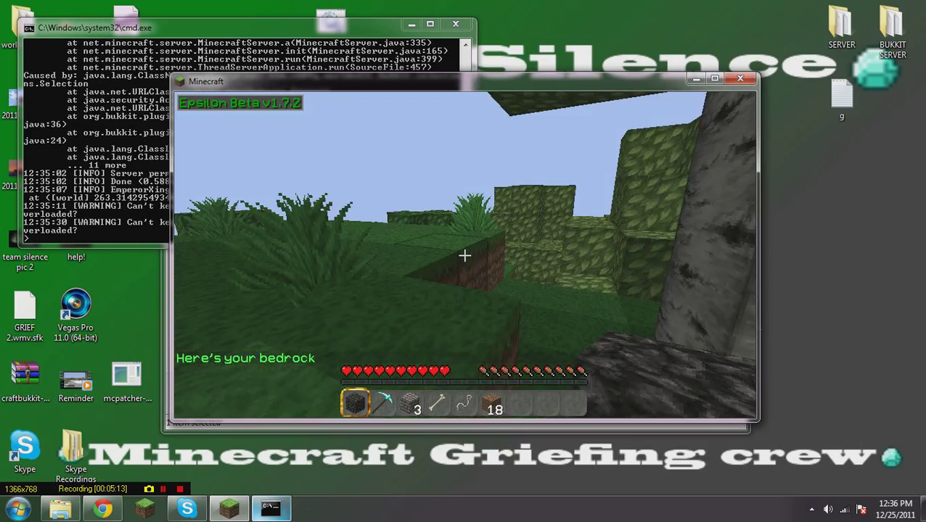
key(w)
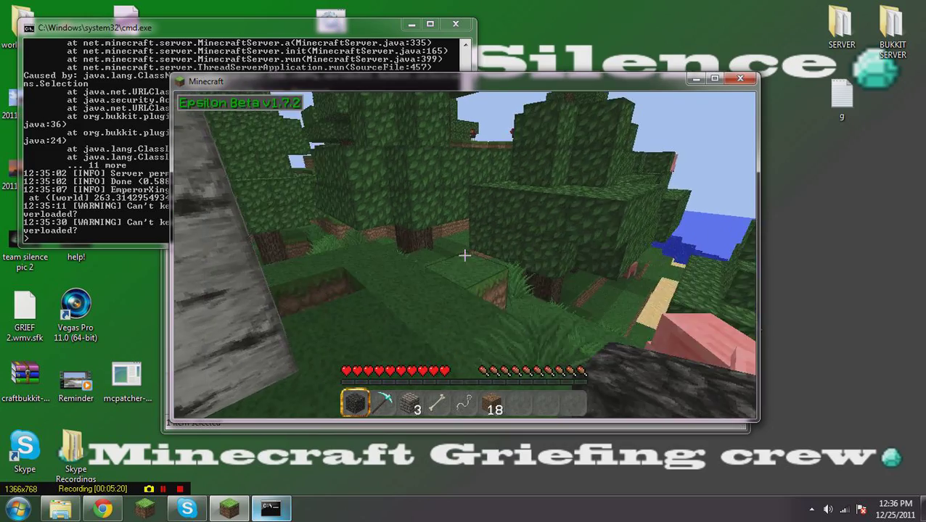
key(w)
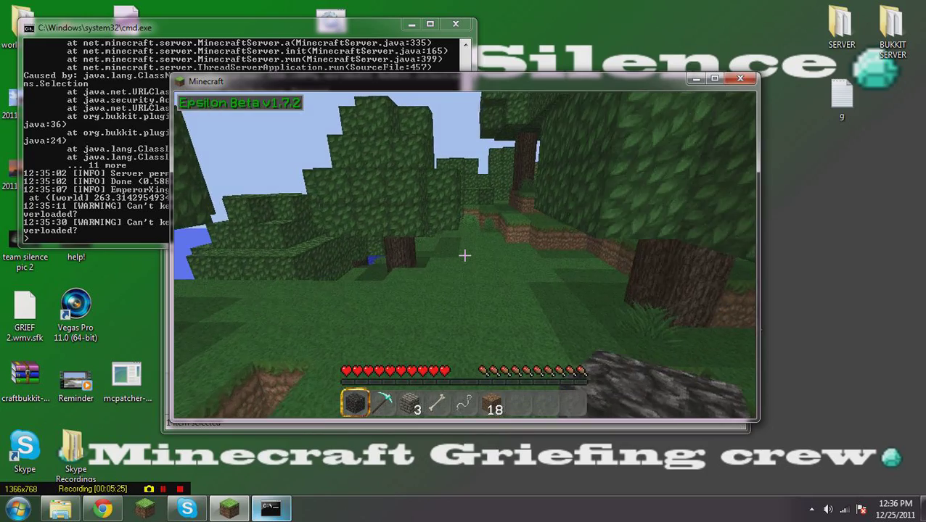
key(w)
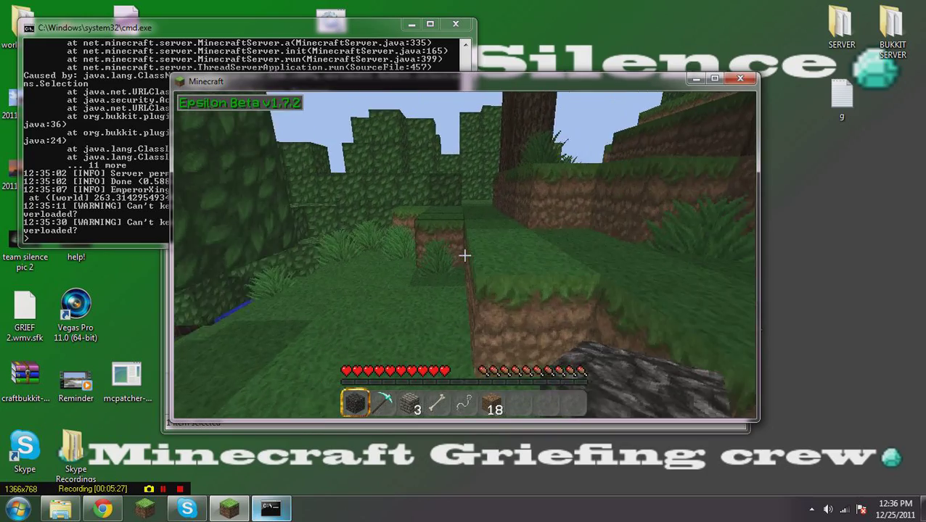
key(w)
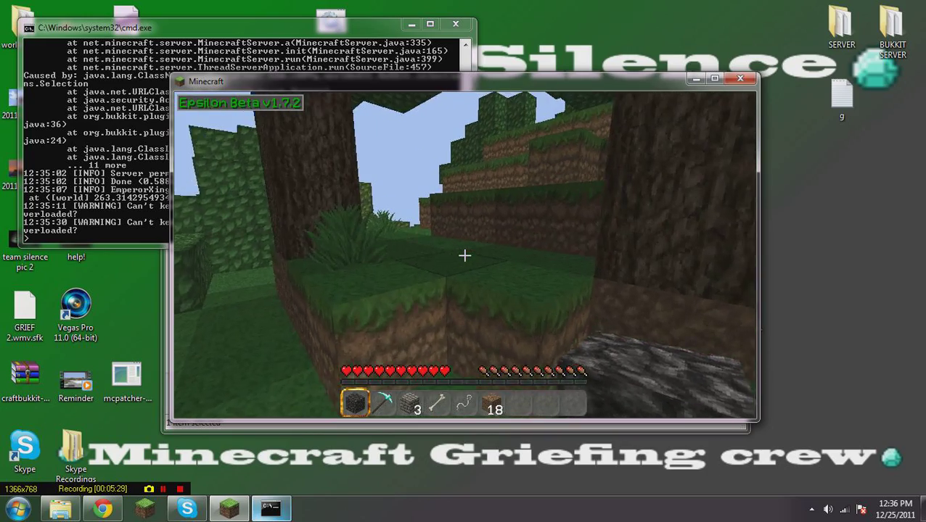
key(w)
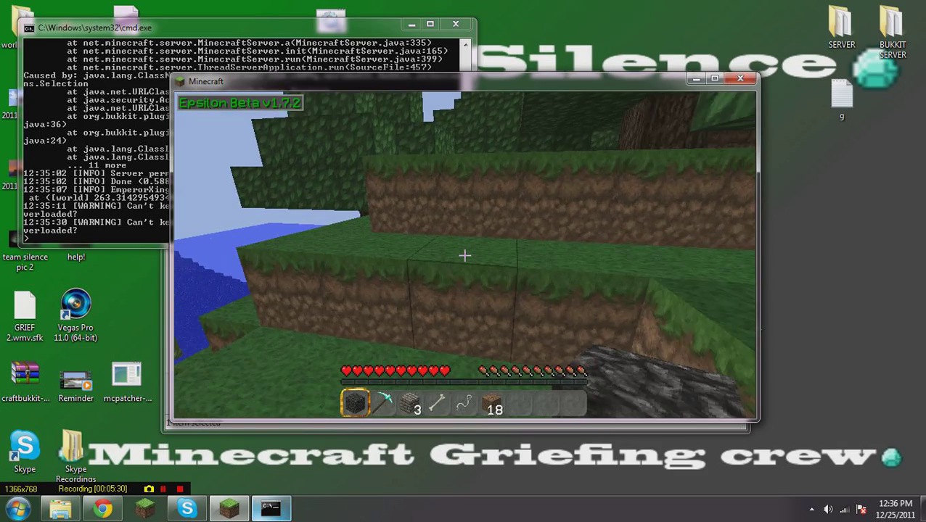